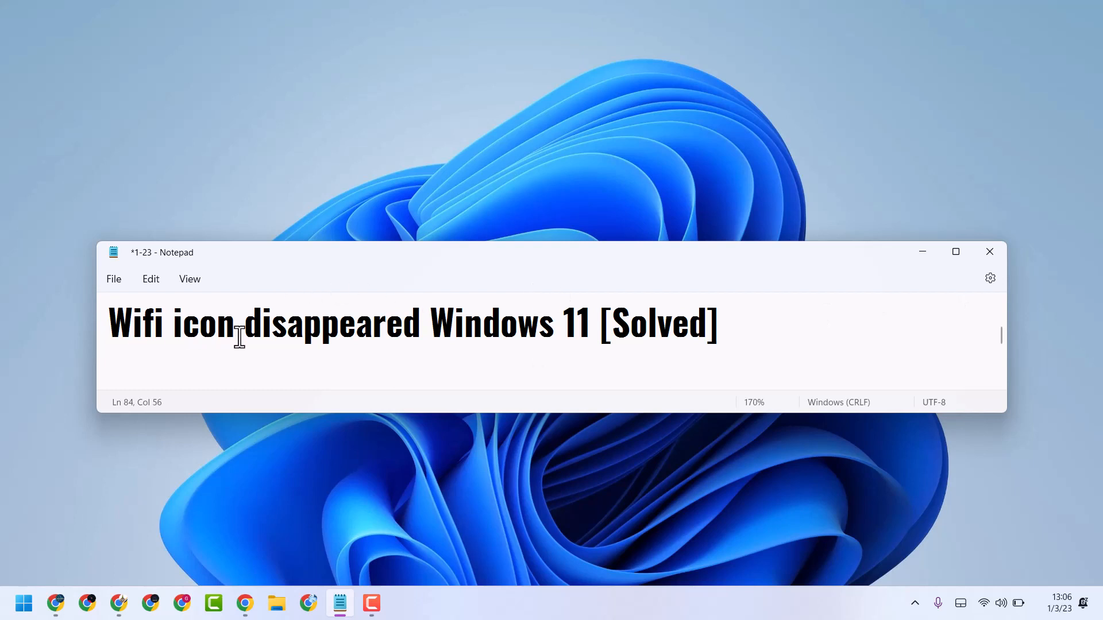
Minimize the Notepad window, then search for "servi" and open the Services app
click(923, 251)
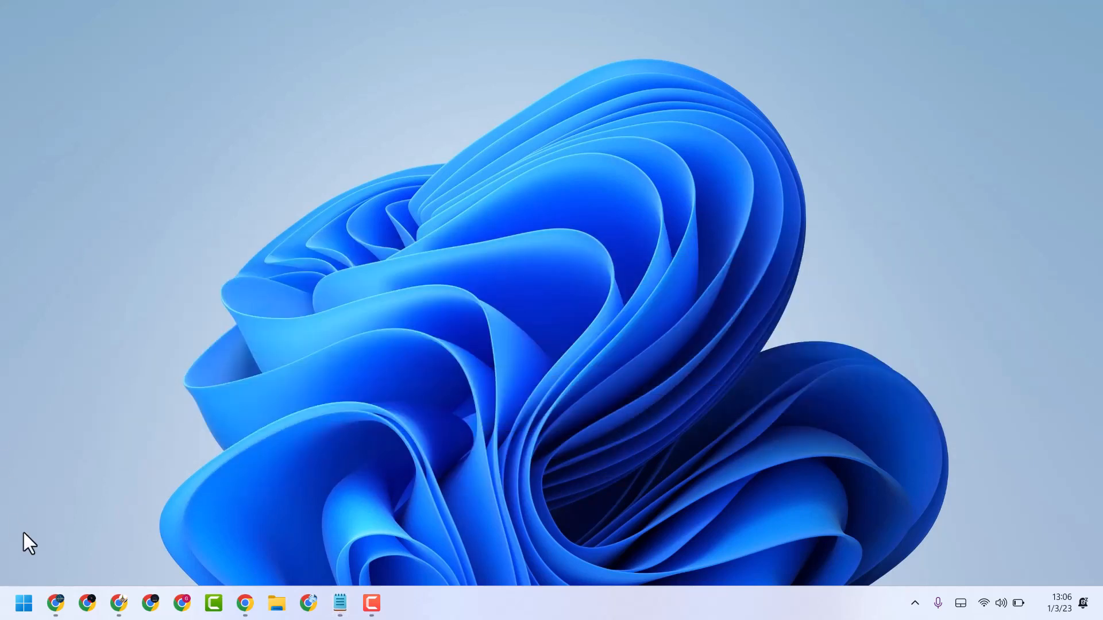
click(23, 603)
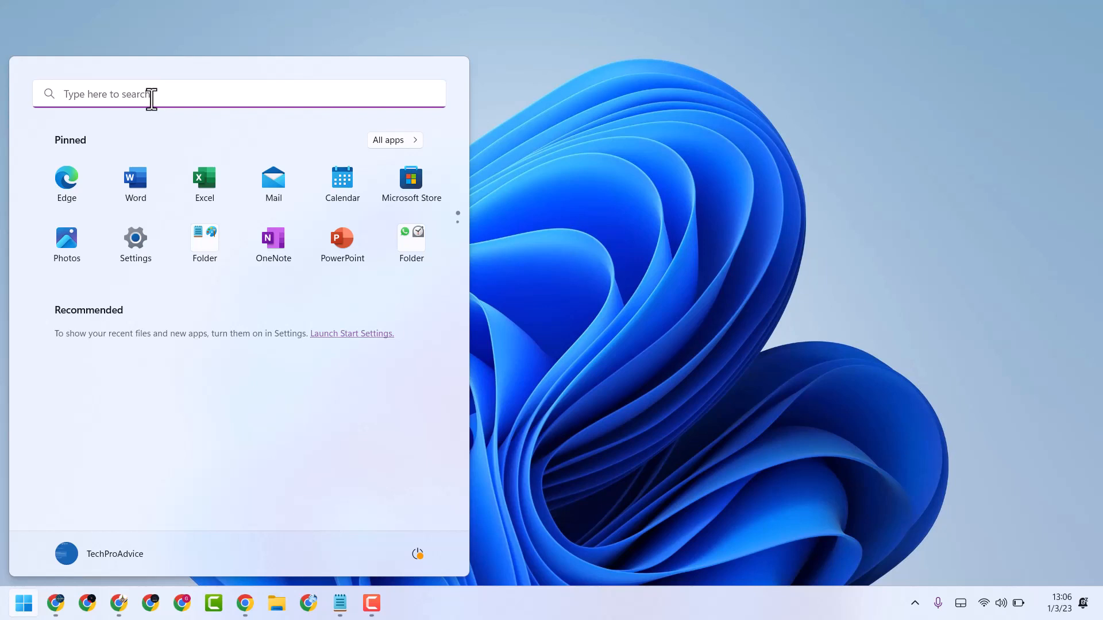
click(151, 99)
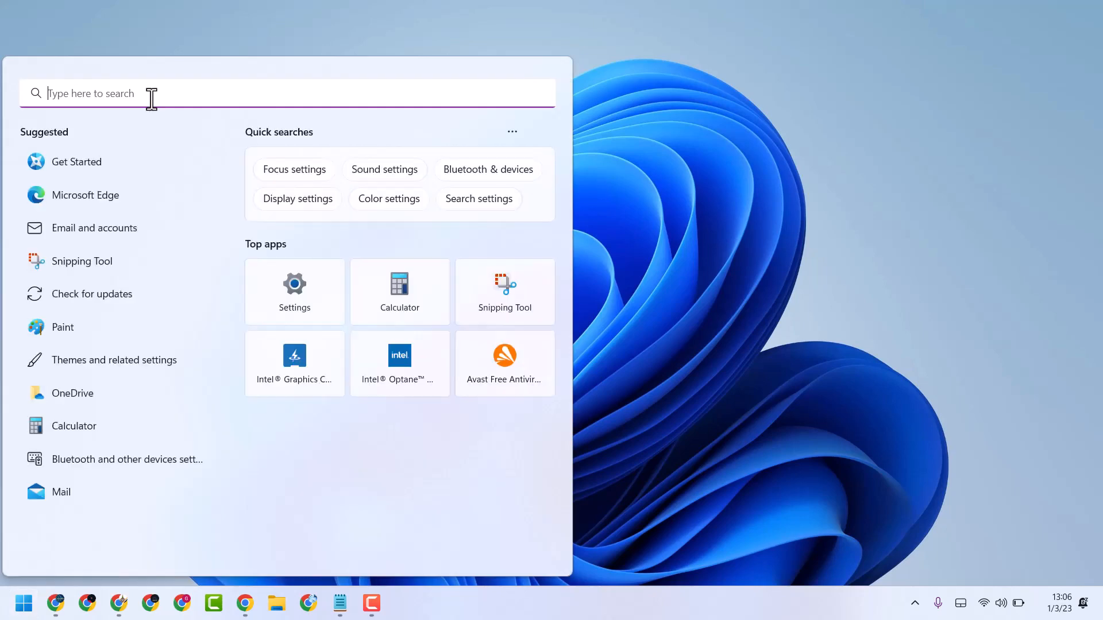
text(servi)
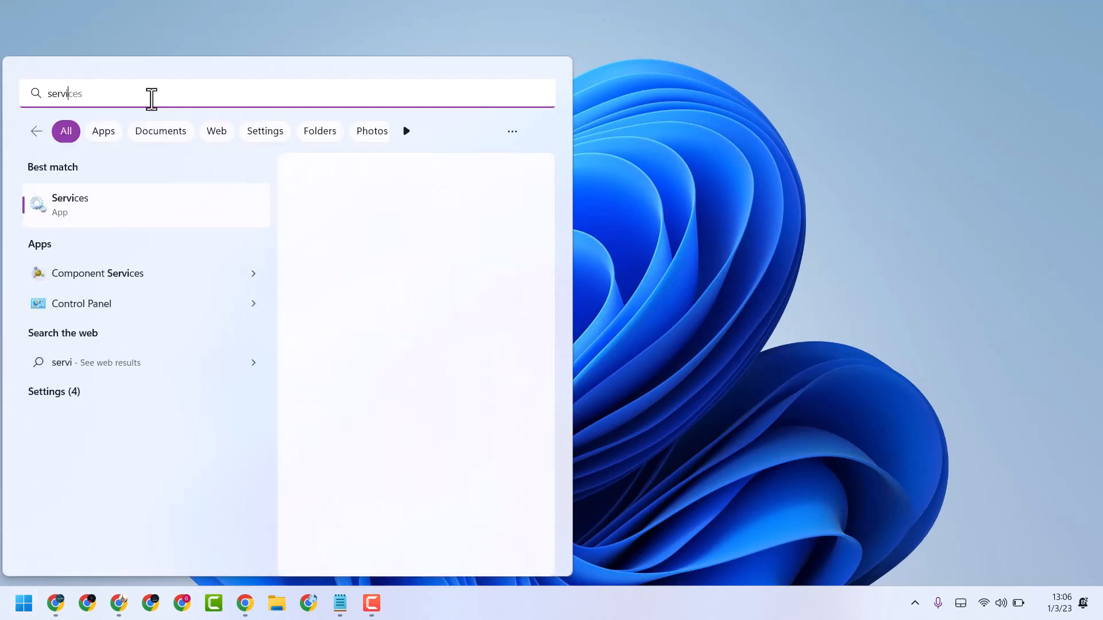
click(89, 207)
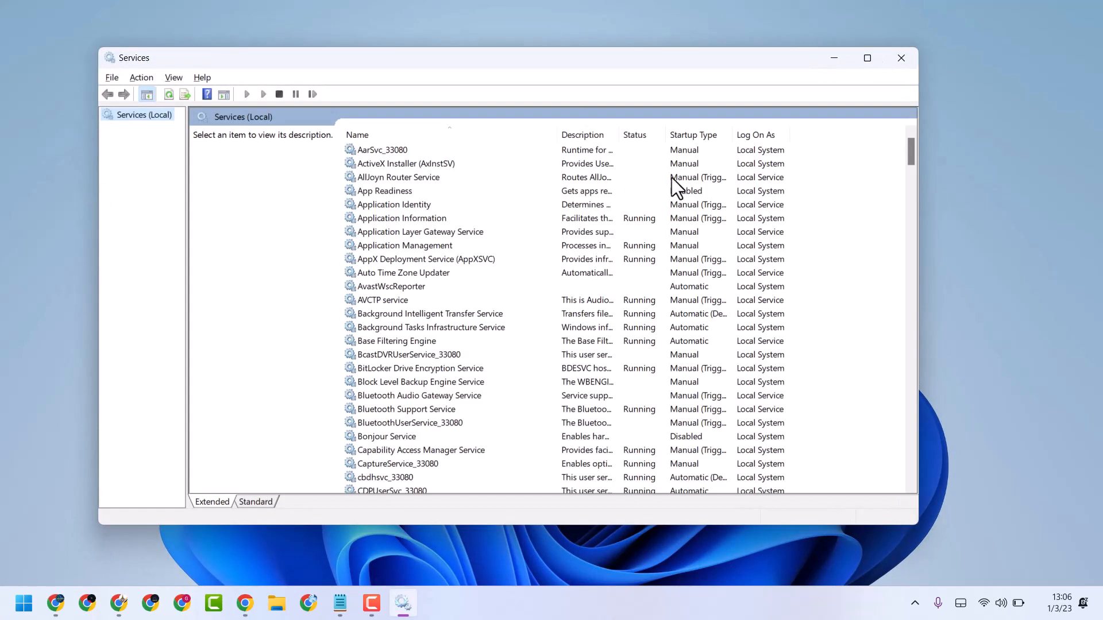
Set the WLAN AutoConfig service's startup type to Automatic, accept the properties and close Services
drag(912, 156, 867, 483)
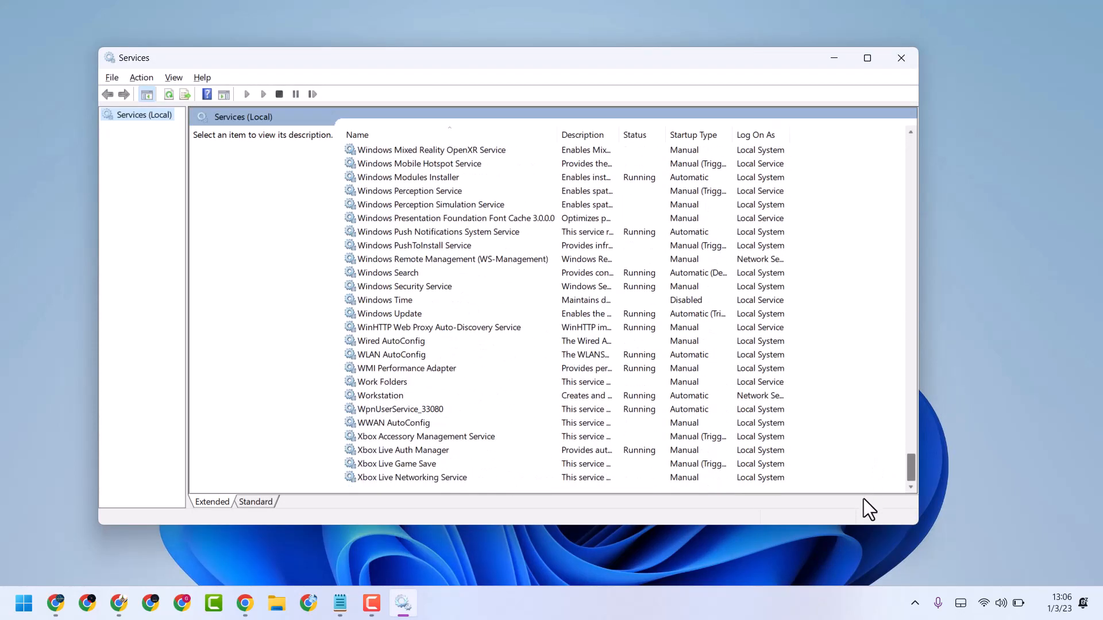
double_click(368, 356)
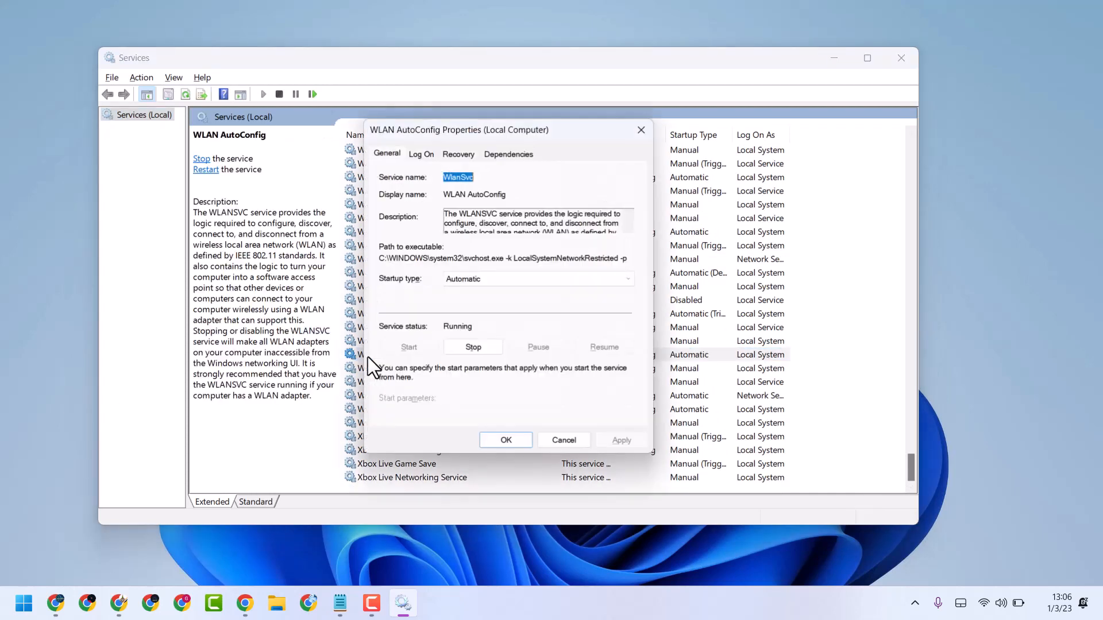
click(503, 278)
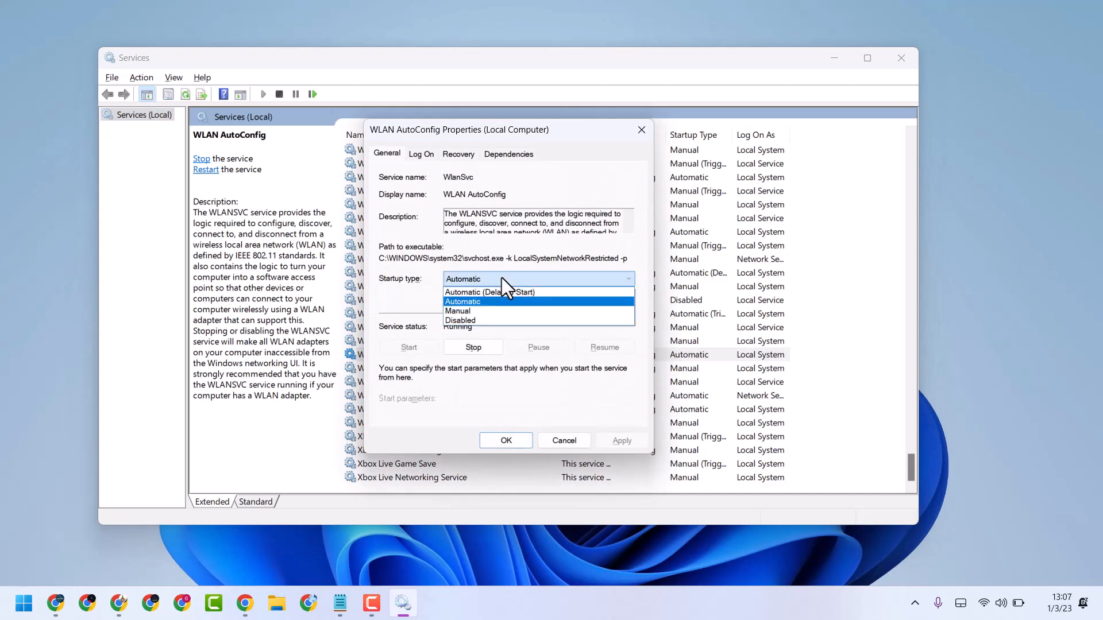
click(468, 301)
click(614, 440)
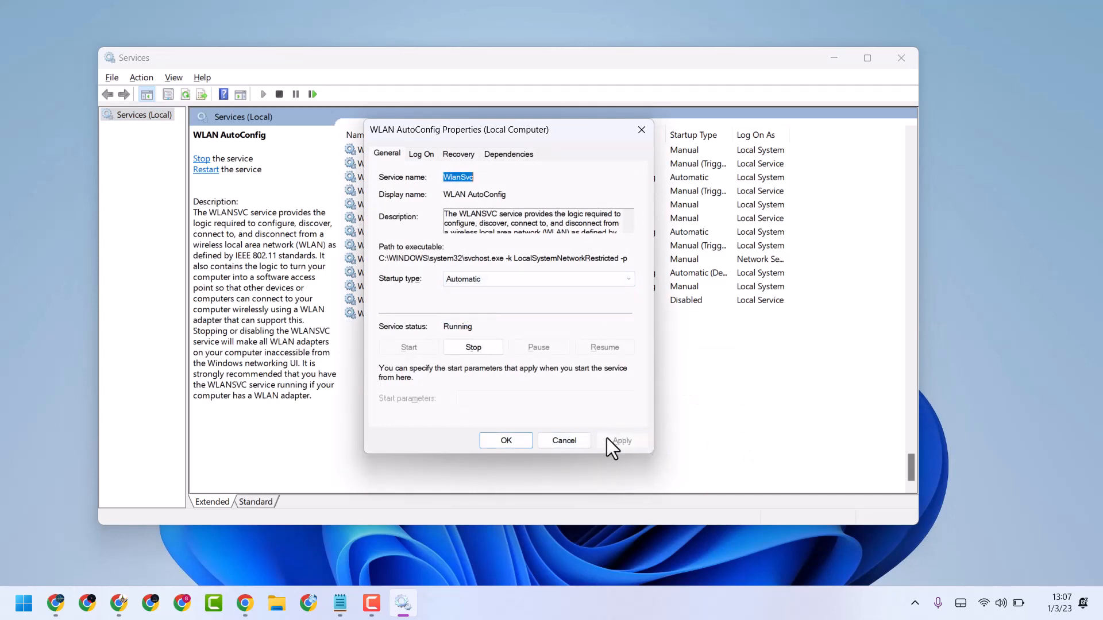
click(505, 440)
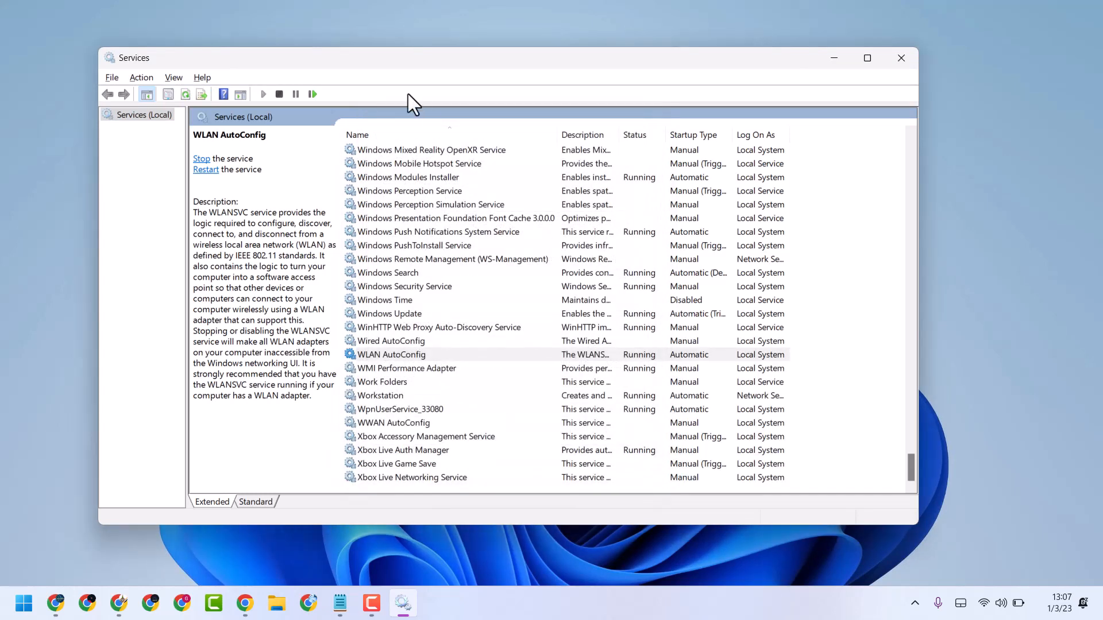
click(904, 54)
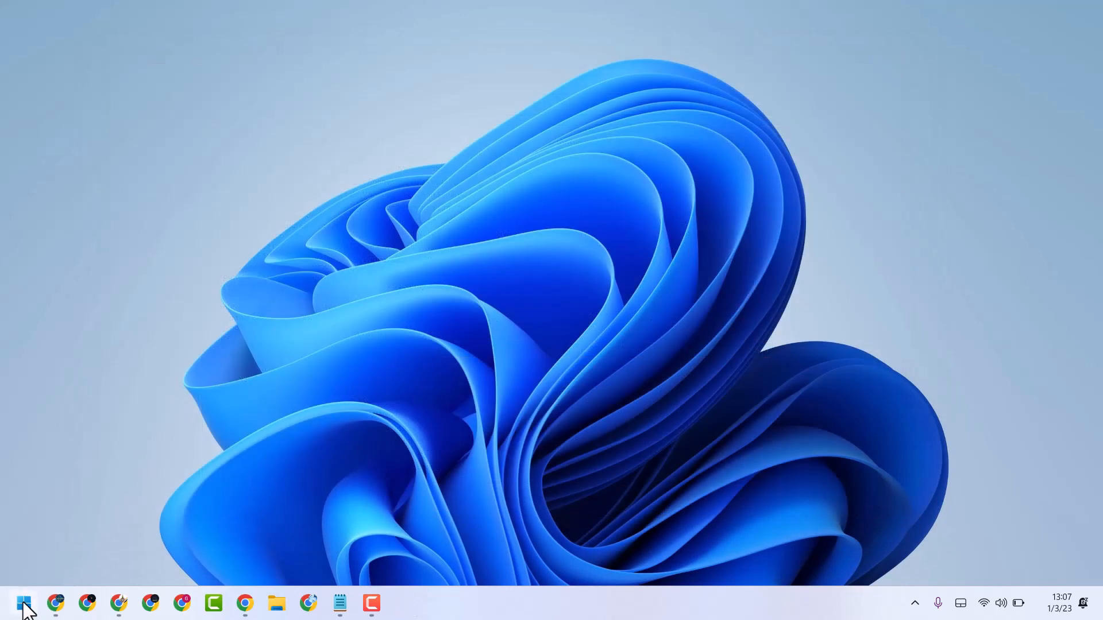
Search for "dev" to open Device Manager and expand the Network adapters category
click(24, 605)
click(113, 94)
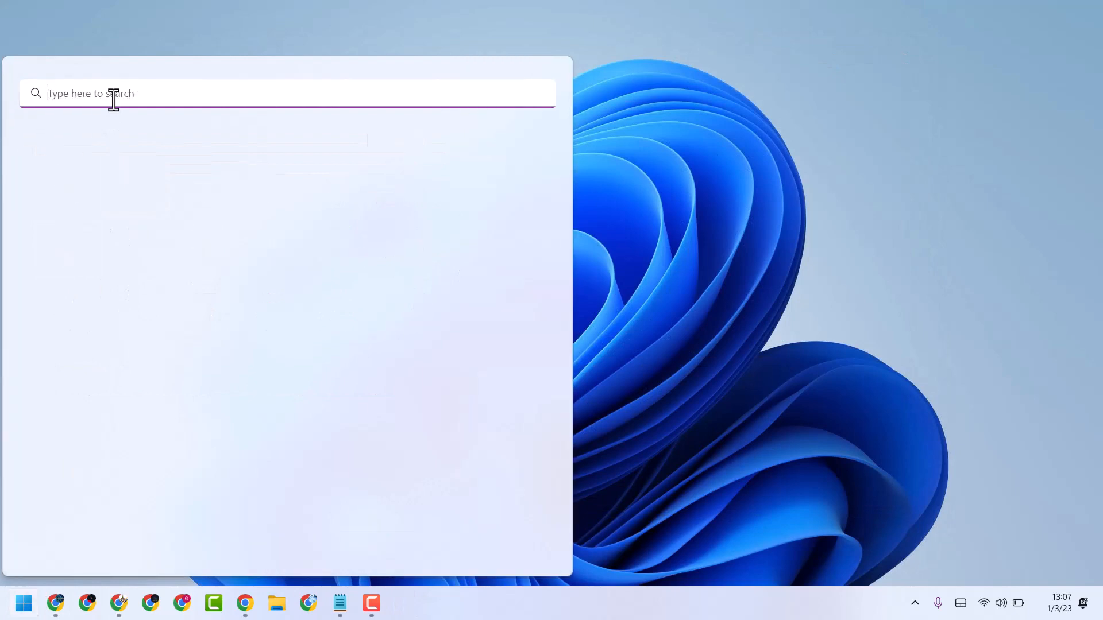
text(dev)
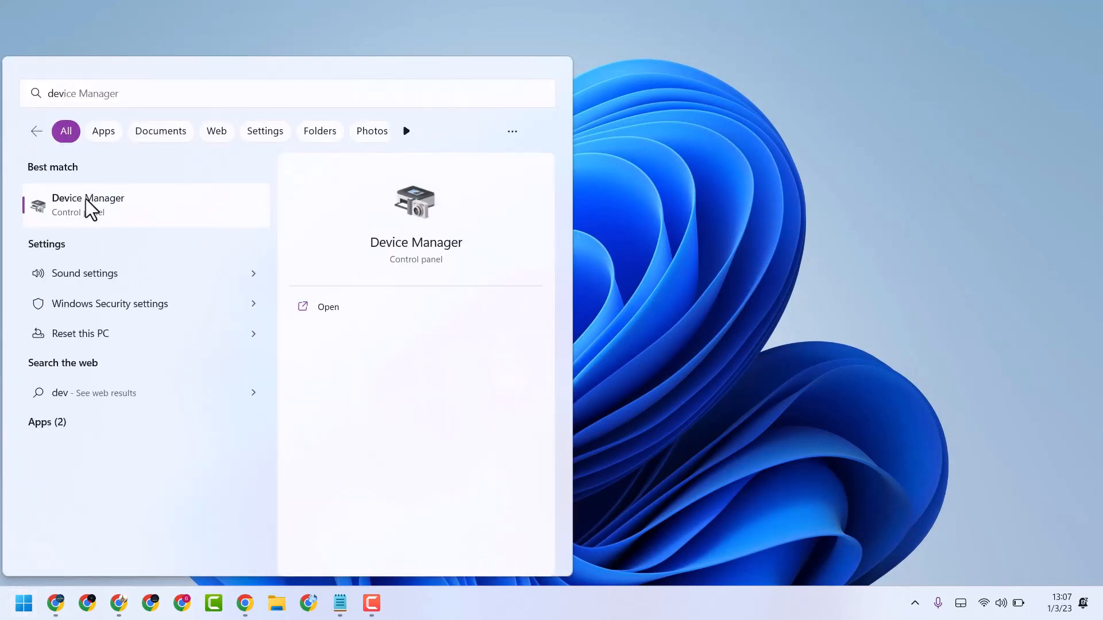
click(85, 198)
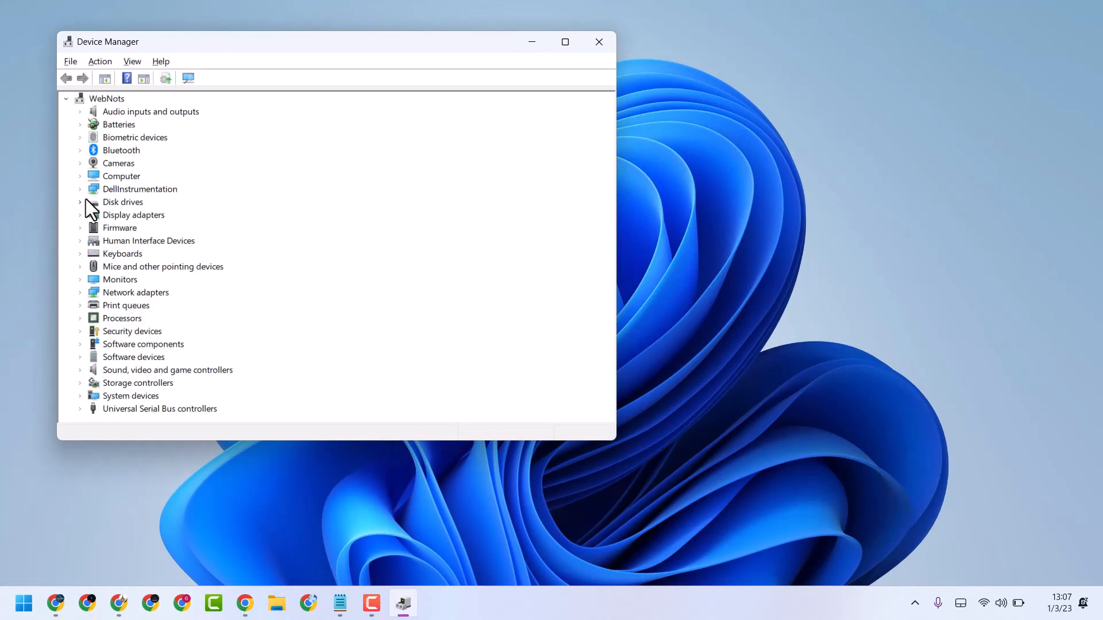
click(82, 295)
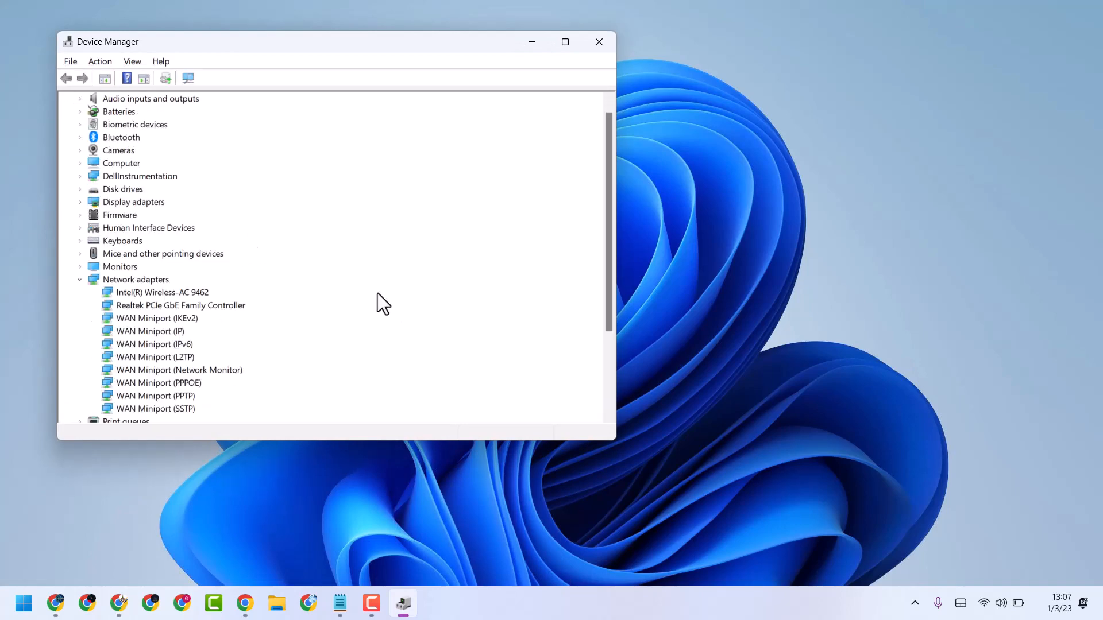
Try an automatic driver update search for the Intel(R) Wireless-AC 9462 adapter
scroll(377, 294, down, 1)
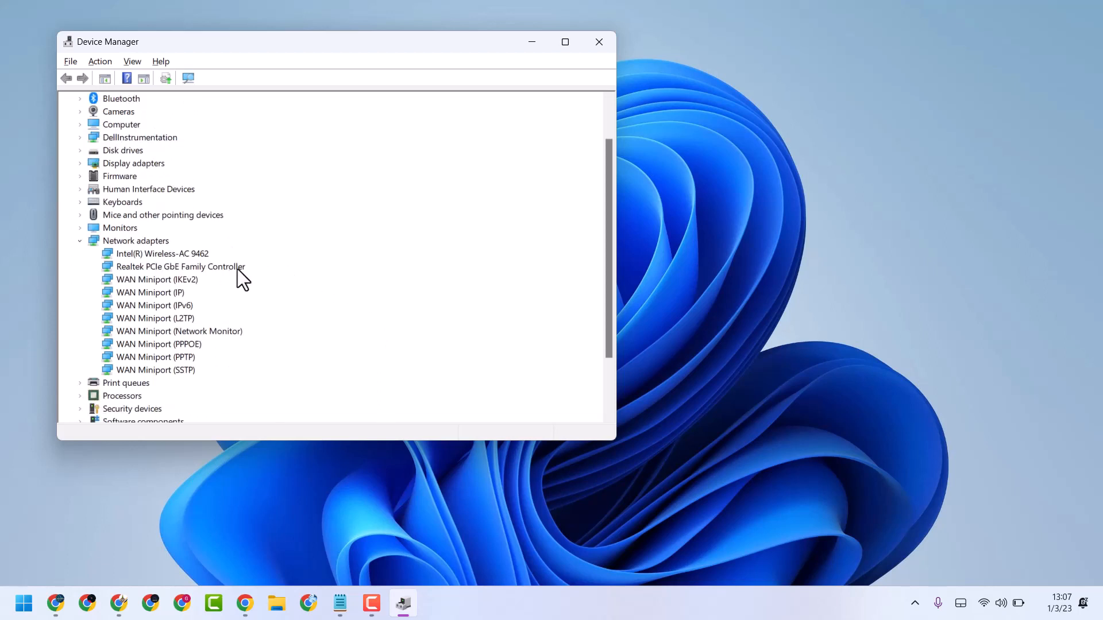
right_click(170, 256)
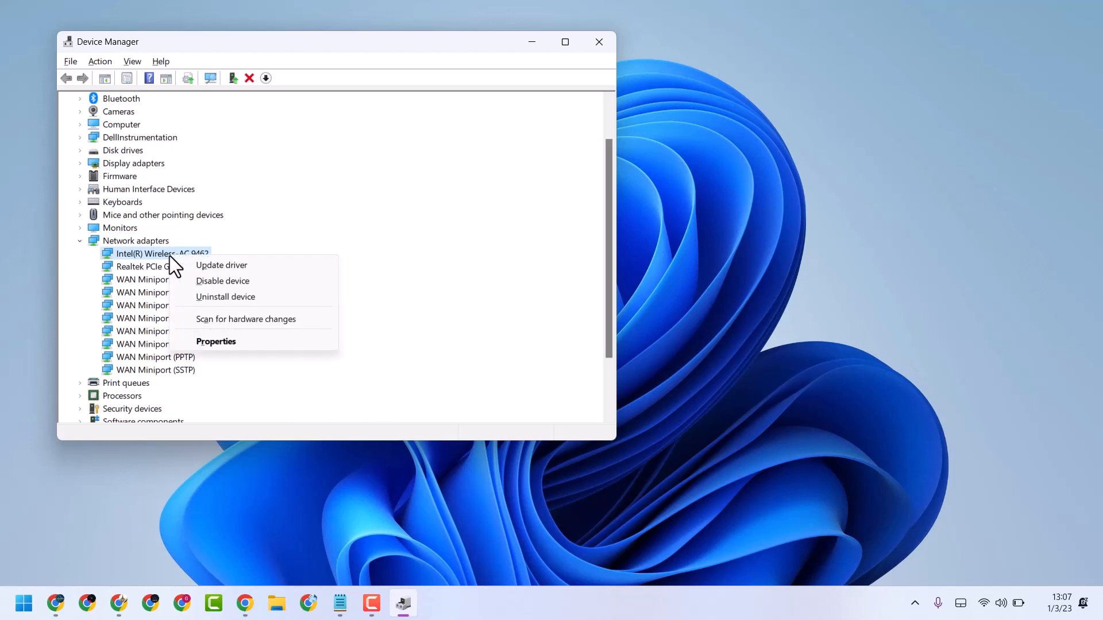
click(229, 265)
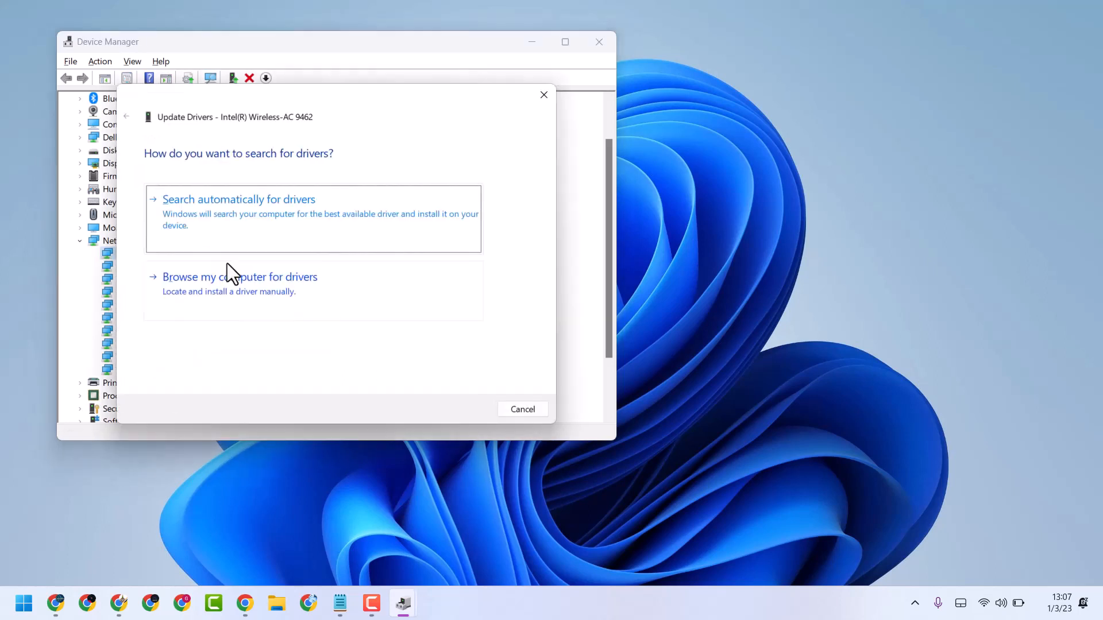
click(208, 201)
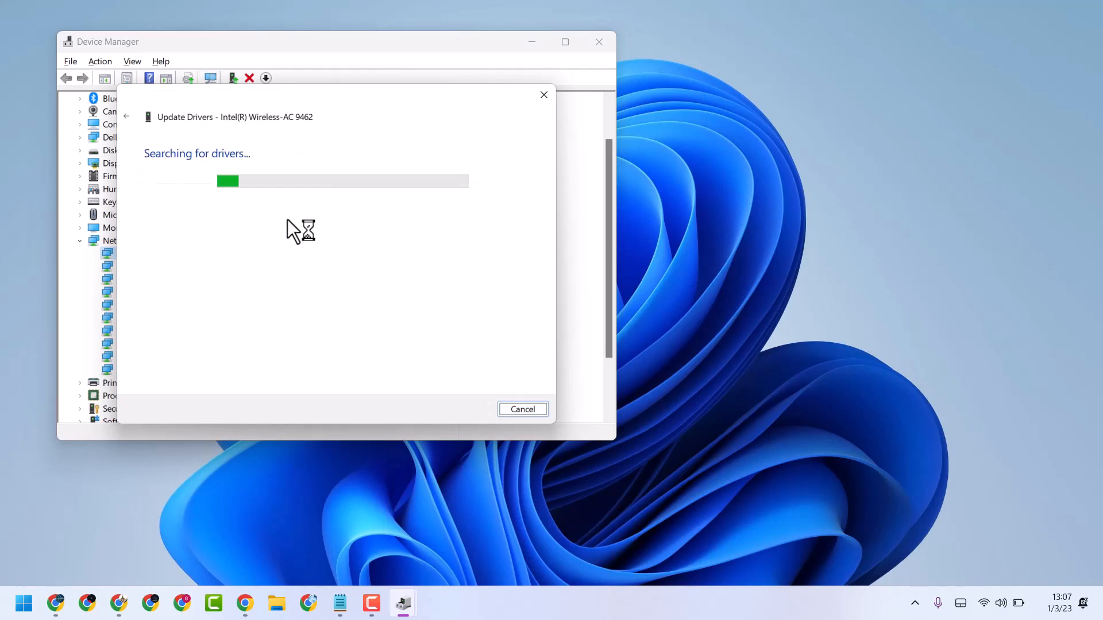
click(525, 409)
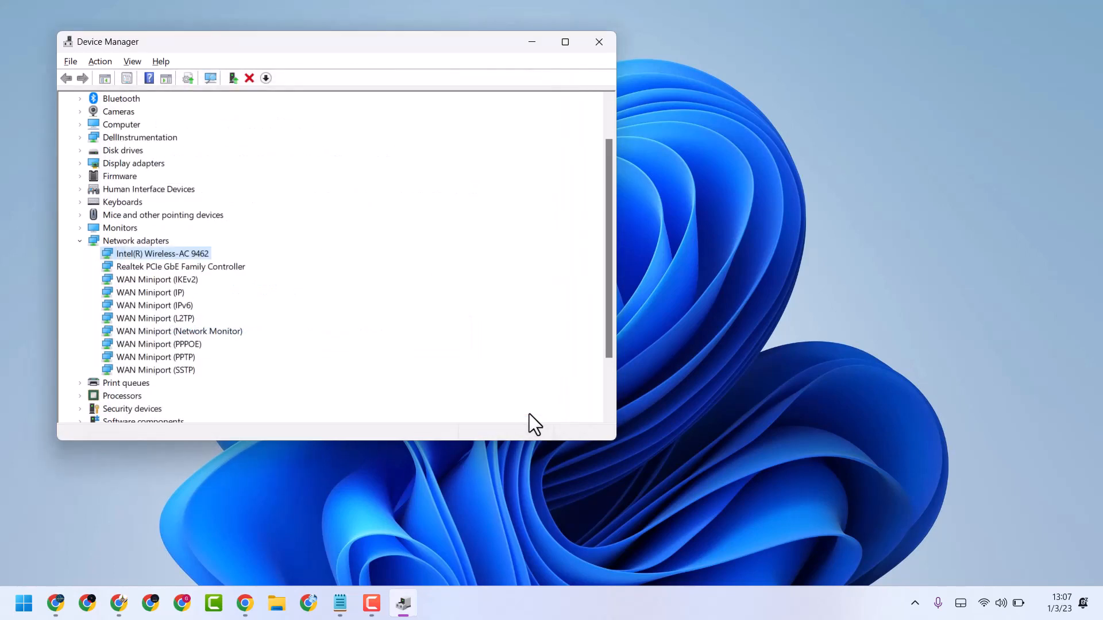
Disable the Intel(R) Wireless-AC 9462 network adapter and enable it again
right_click(162, 253)
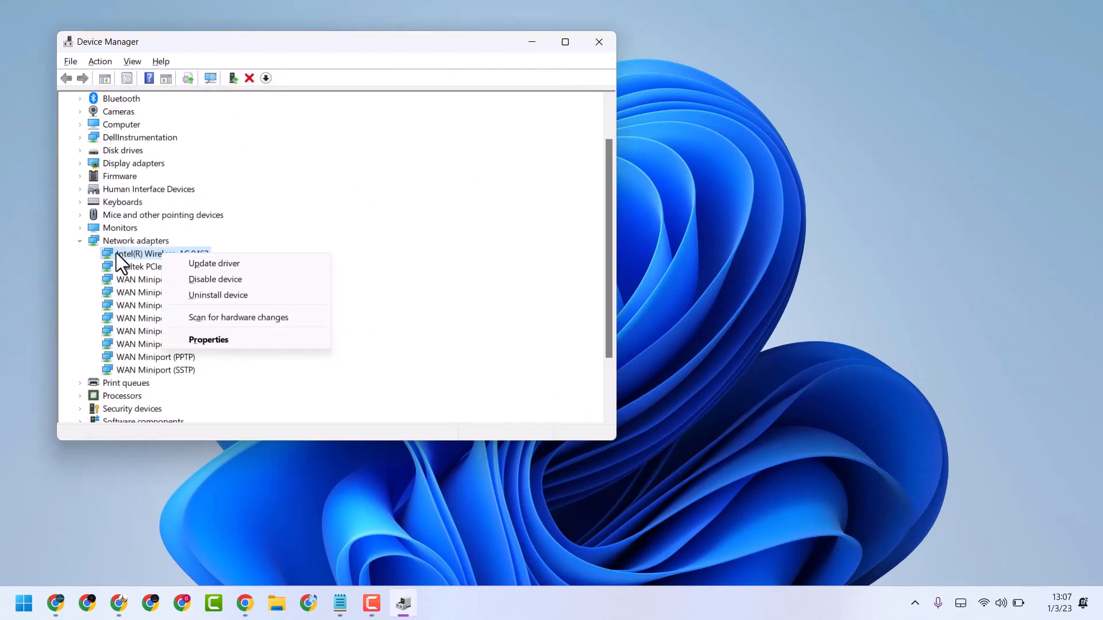
right_click(133, 253)
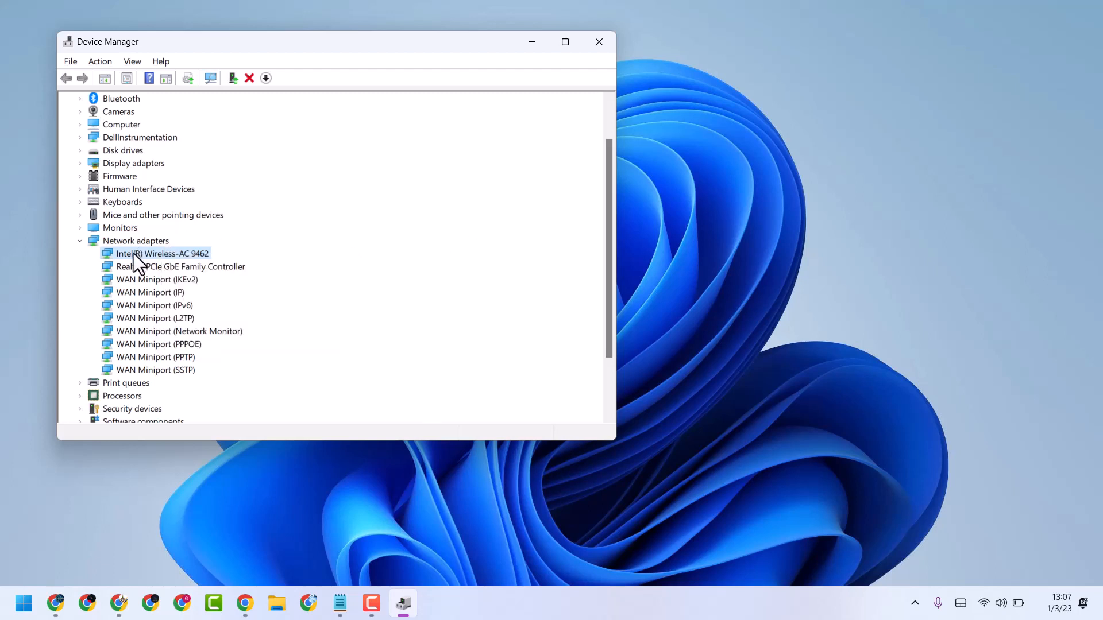
right_click(133, 254)
click(205, 280)
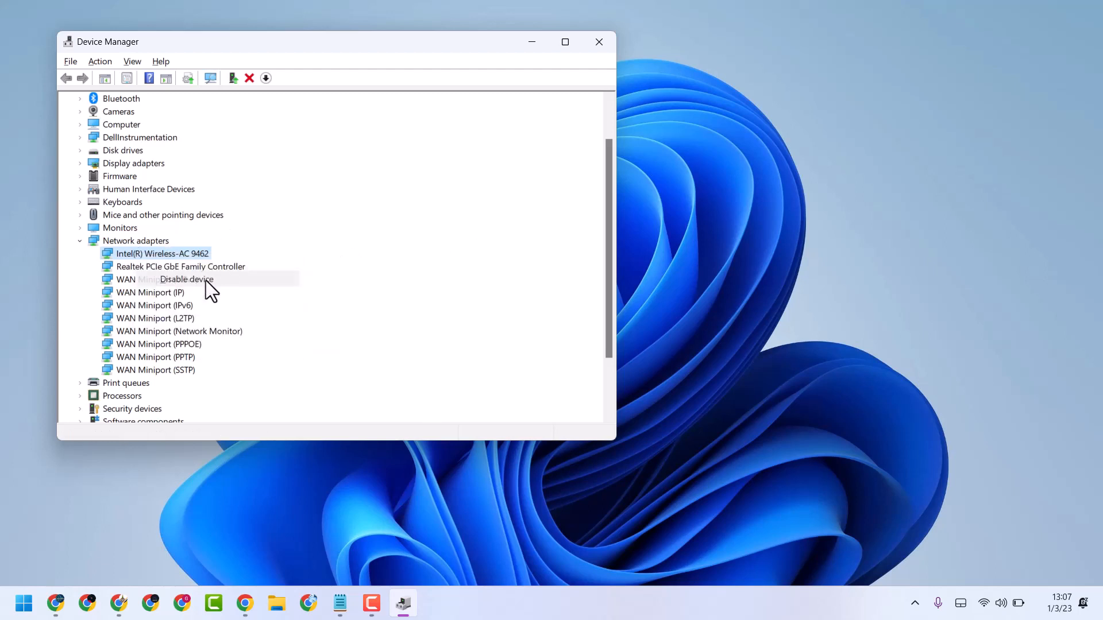
click(586, 319)
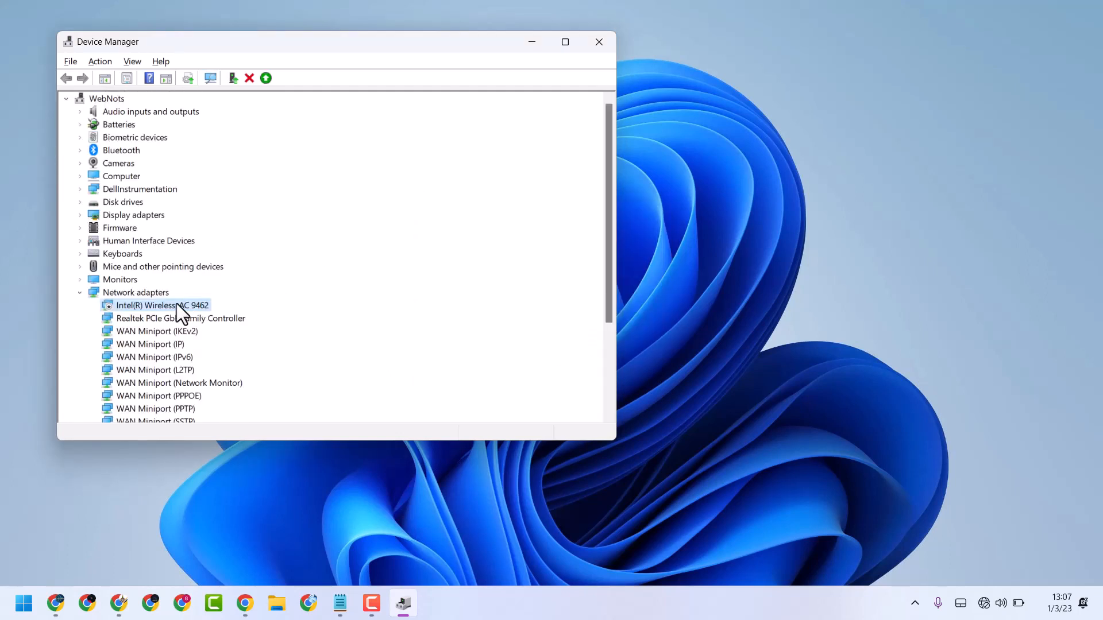
right_click(170, 305)
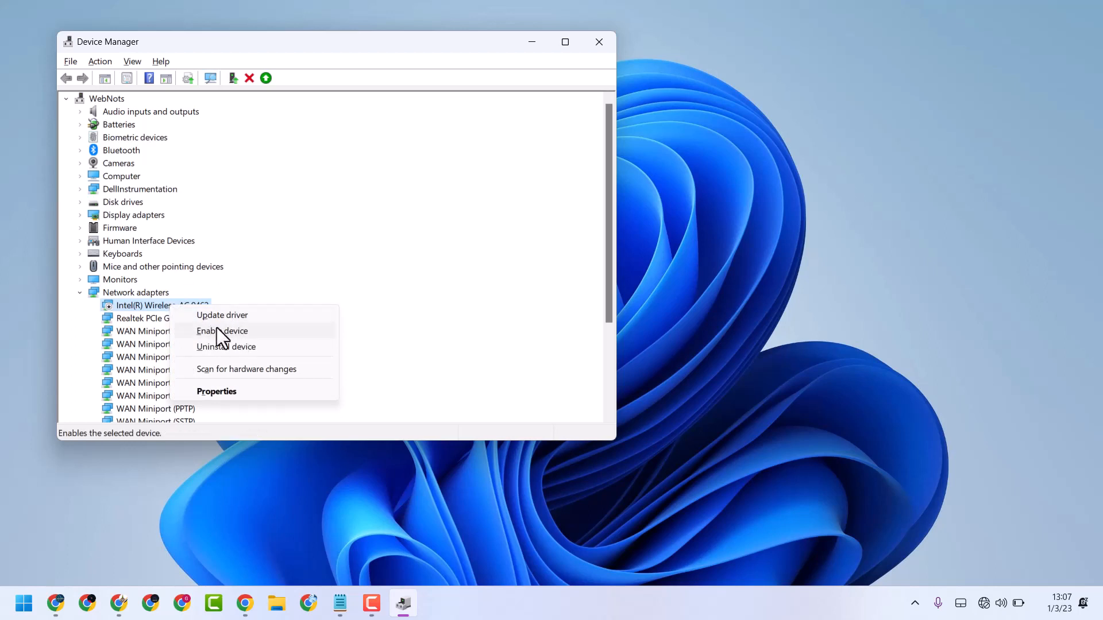
click(230, 332)
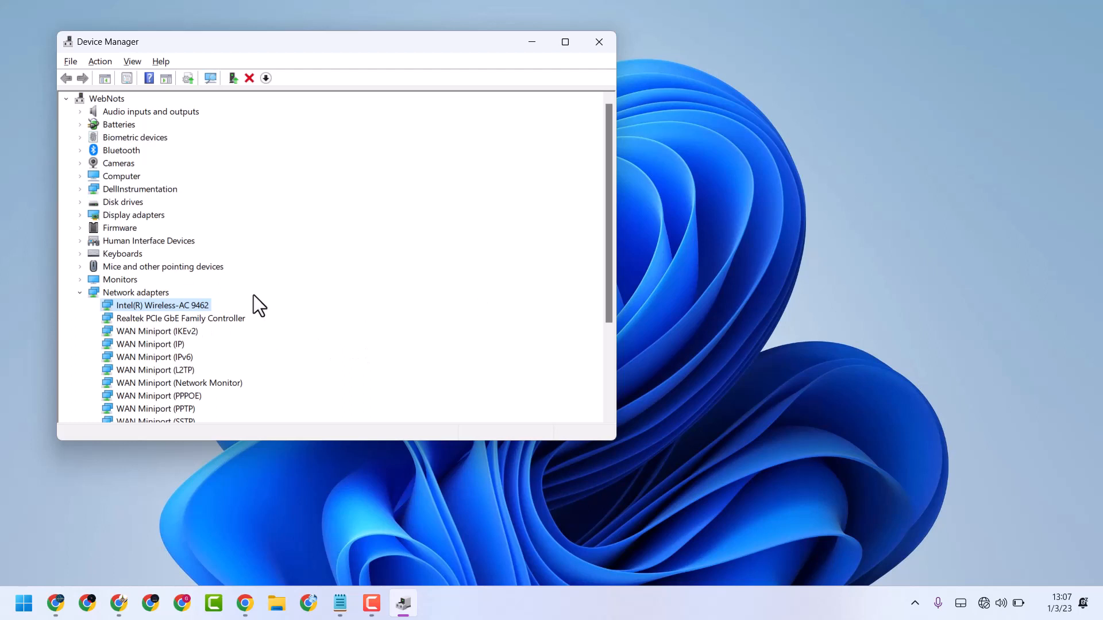
Uninstall the Intel(R) Wireless-AC 9462 device without removing its driver
right_click(160, 308)
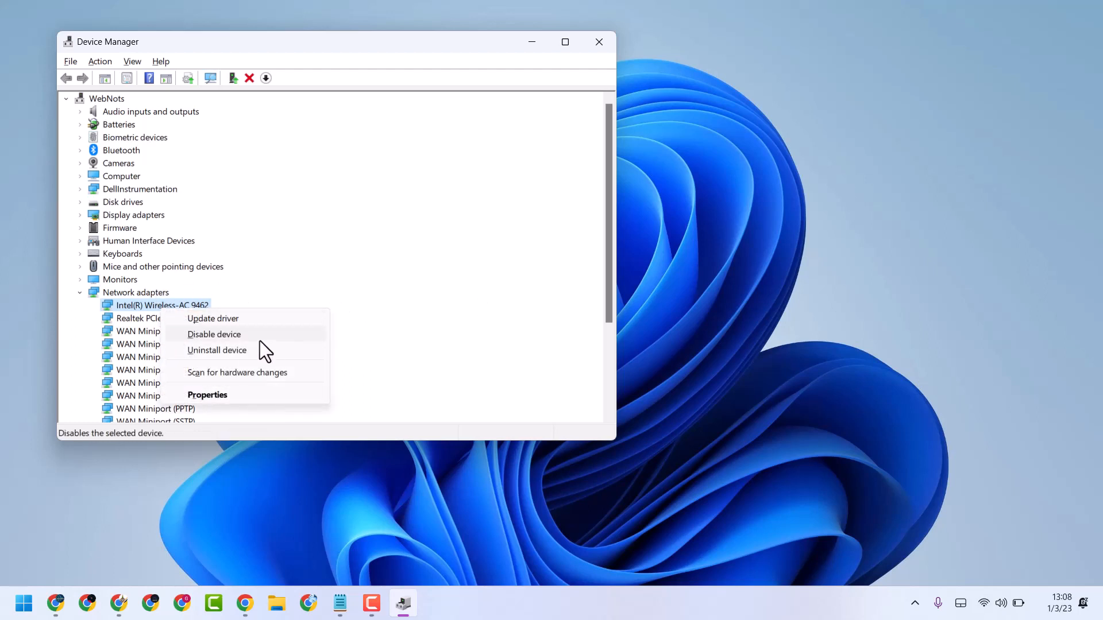
click(227, 352)
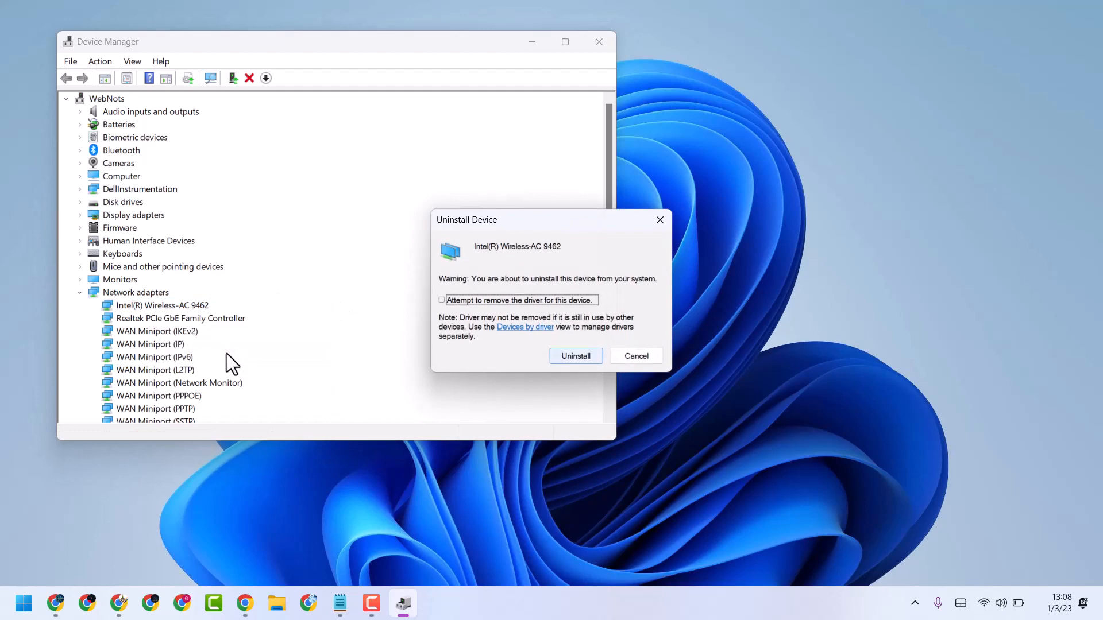
click(574, 355)
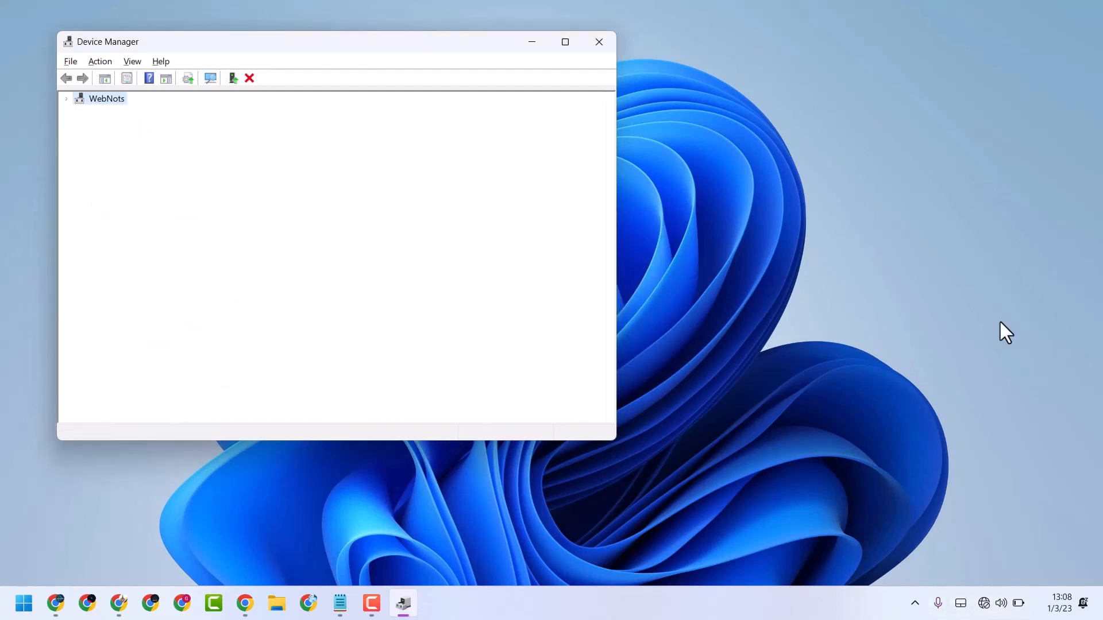
Scan for hardware changes to reinstall the wireless adapter, and close Device Manager
click(99, 62)
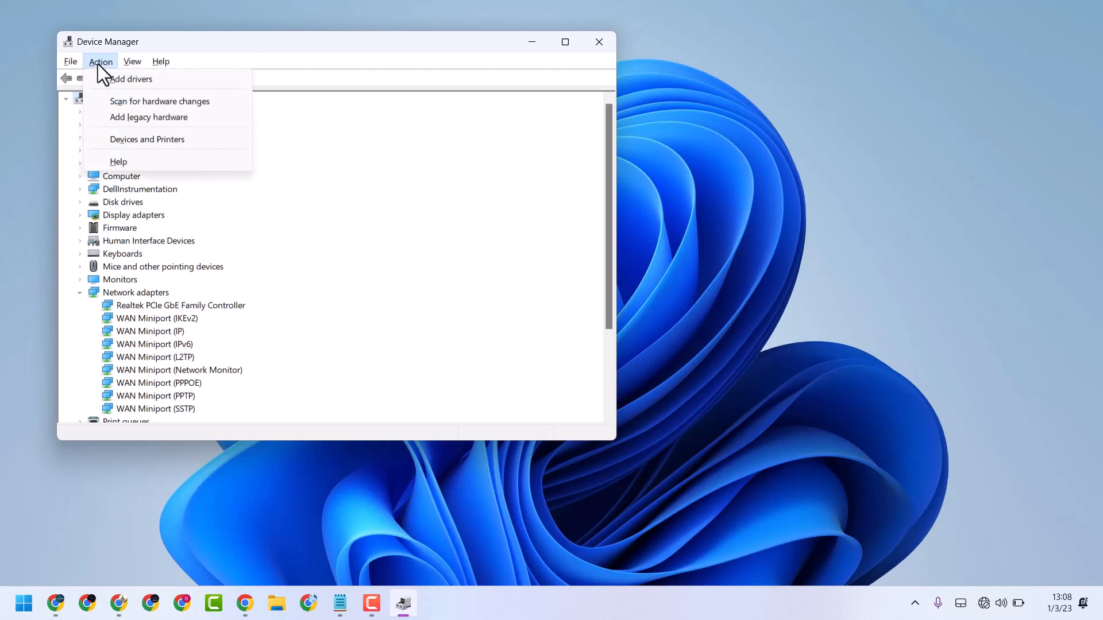
click(144, 102)
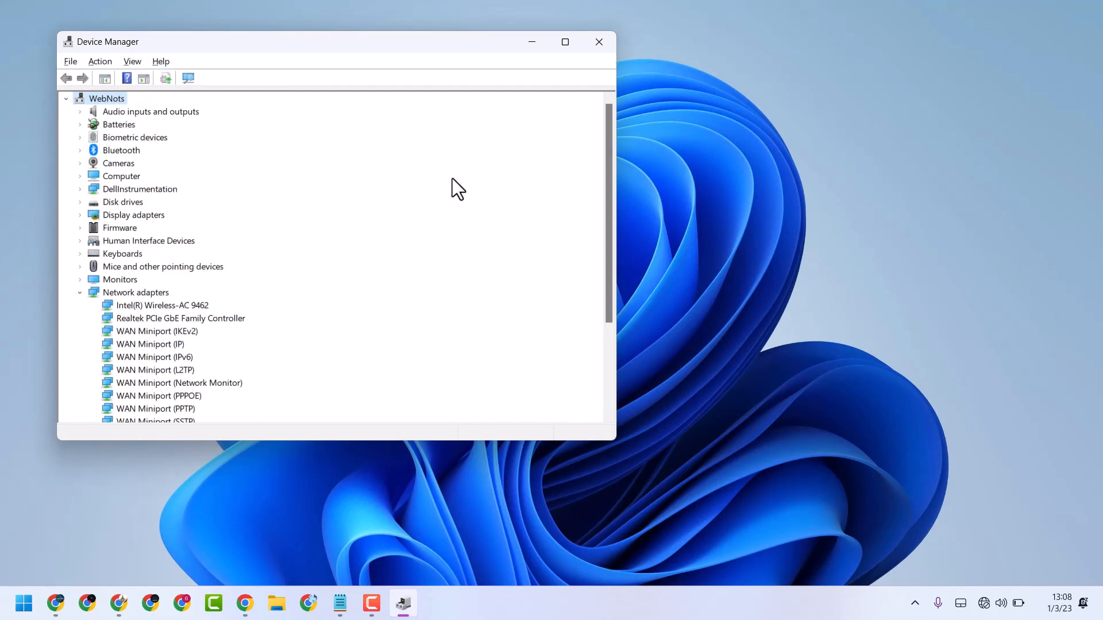
click(597, 42)
Connect to the Wi-Fi network "pro" by entering its network security key
click(989, 607)
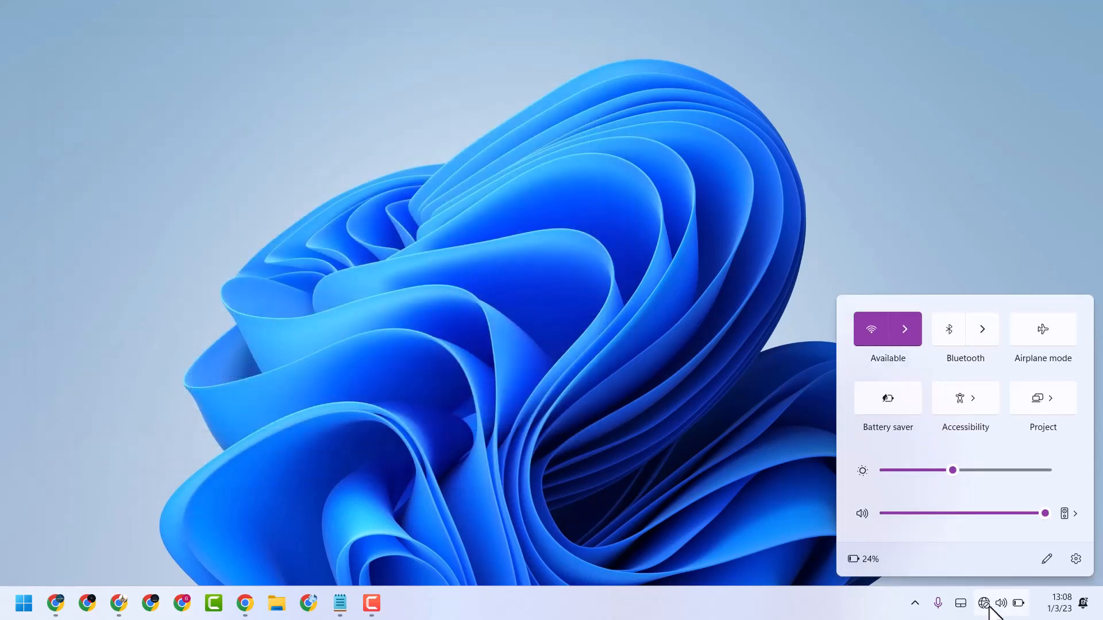
click(904, 323)
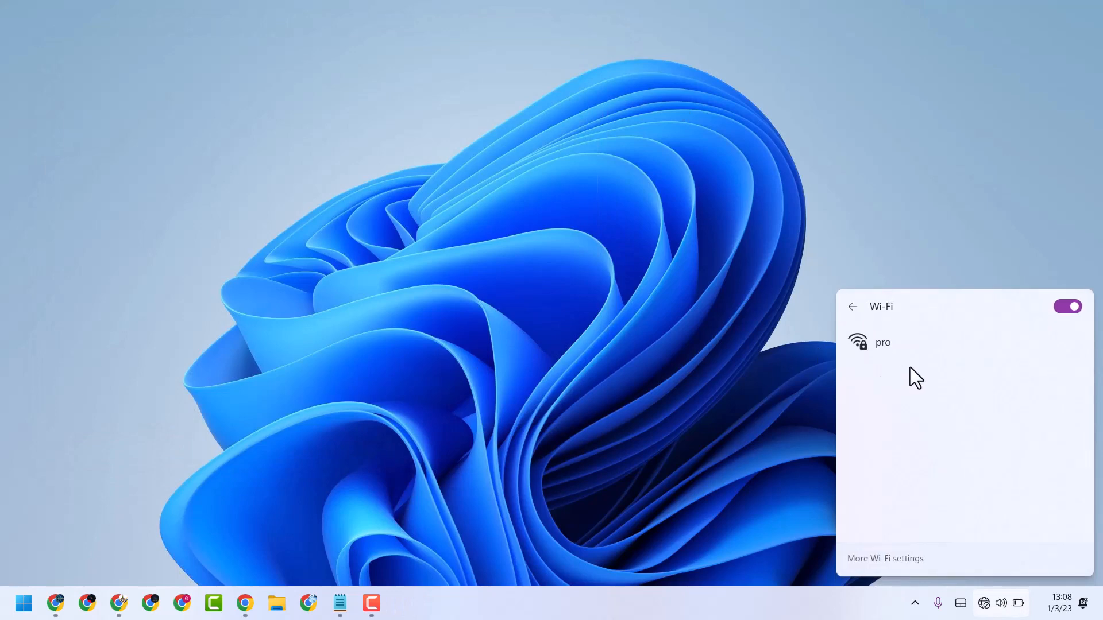
click(901, 344)
click(1012, 421)
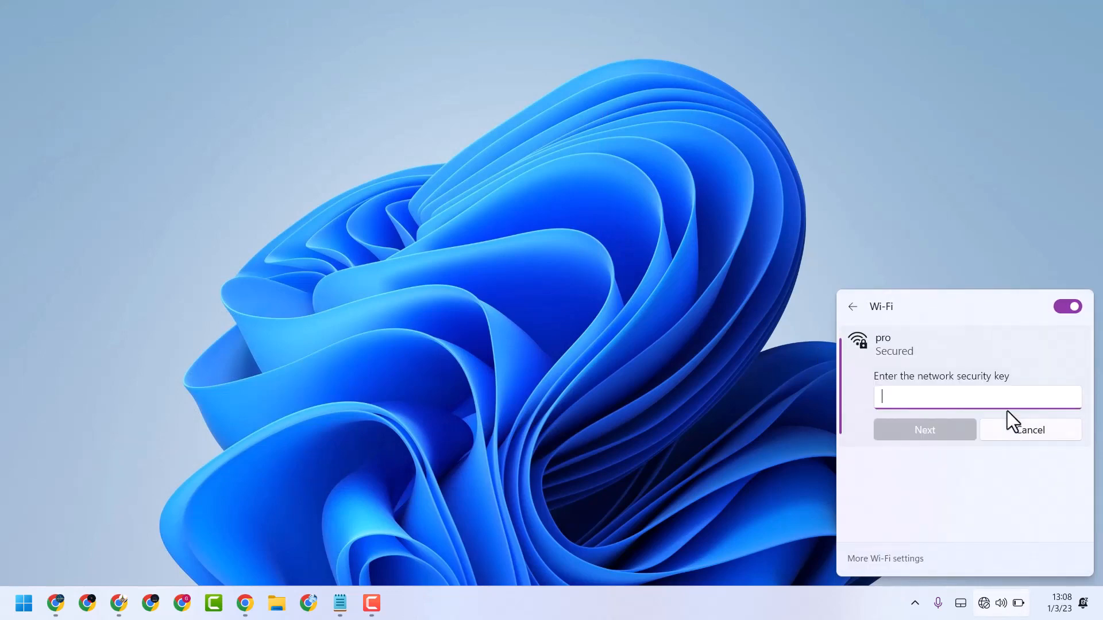
text(****)
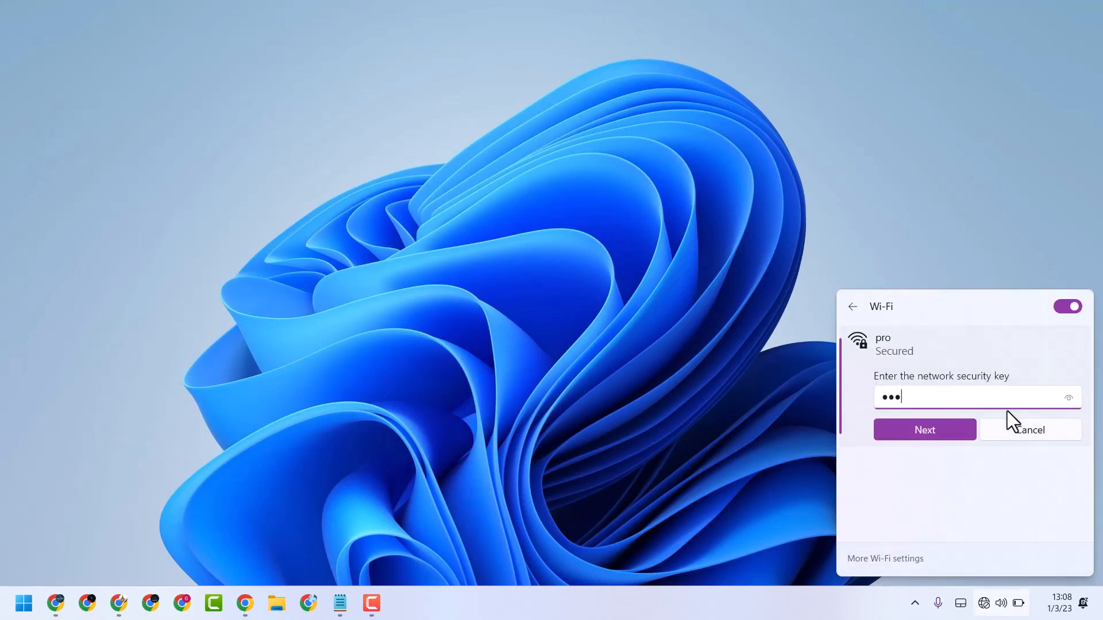
text(****)
click(942, 428)
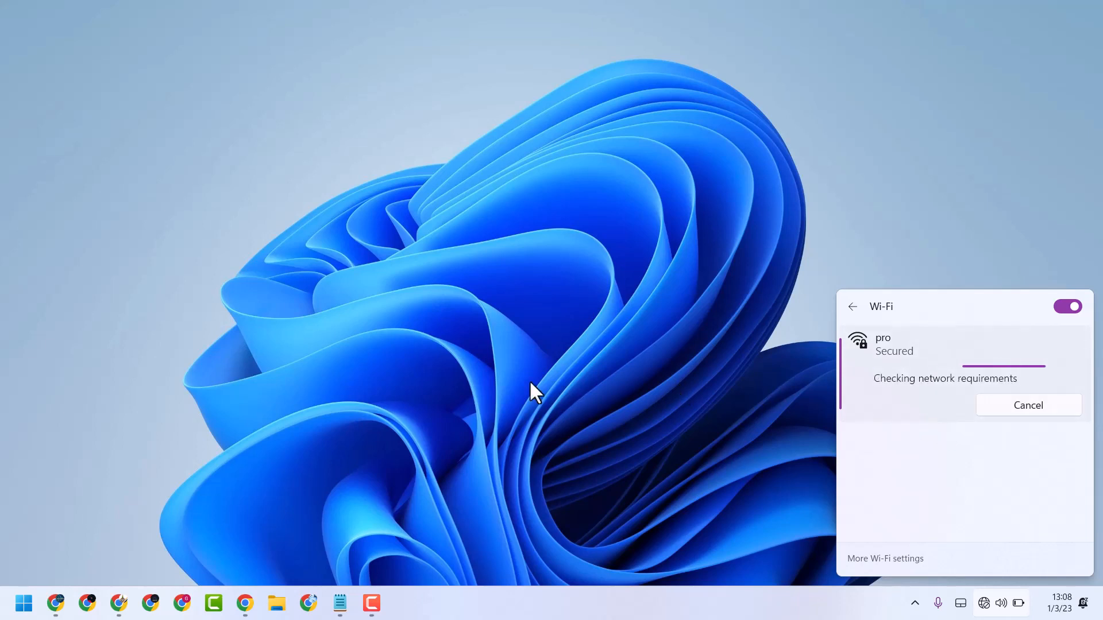
click(572, 367)
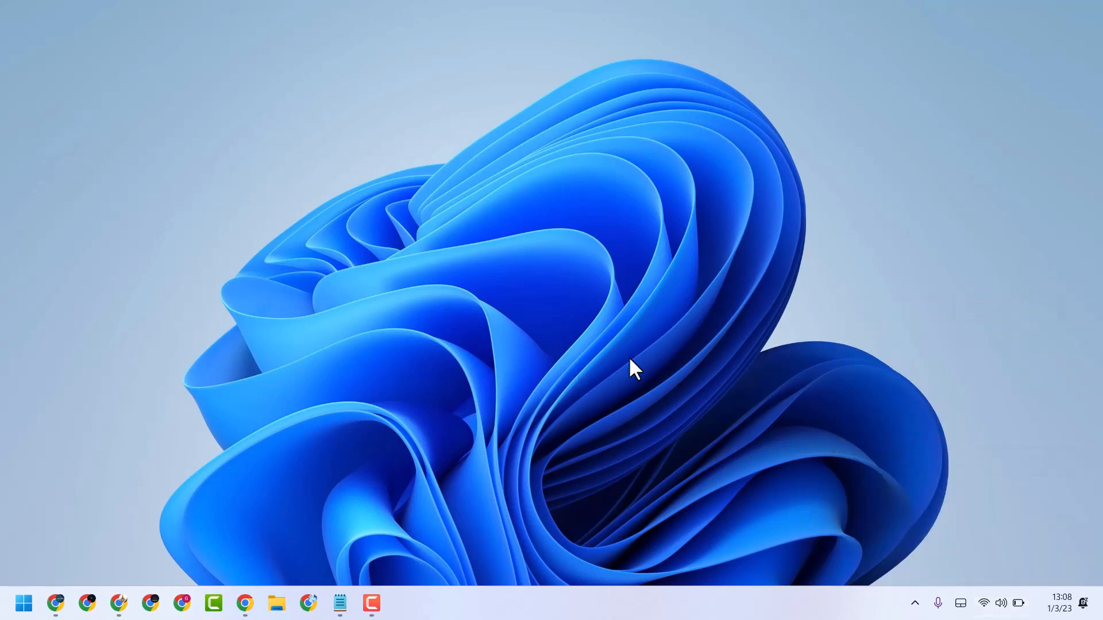
View the Network reset option under Advanced network settings in Settings without running the reset, and close Settings
click(22, 604)
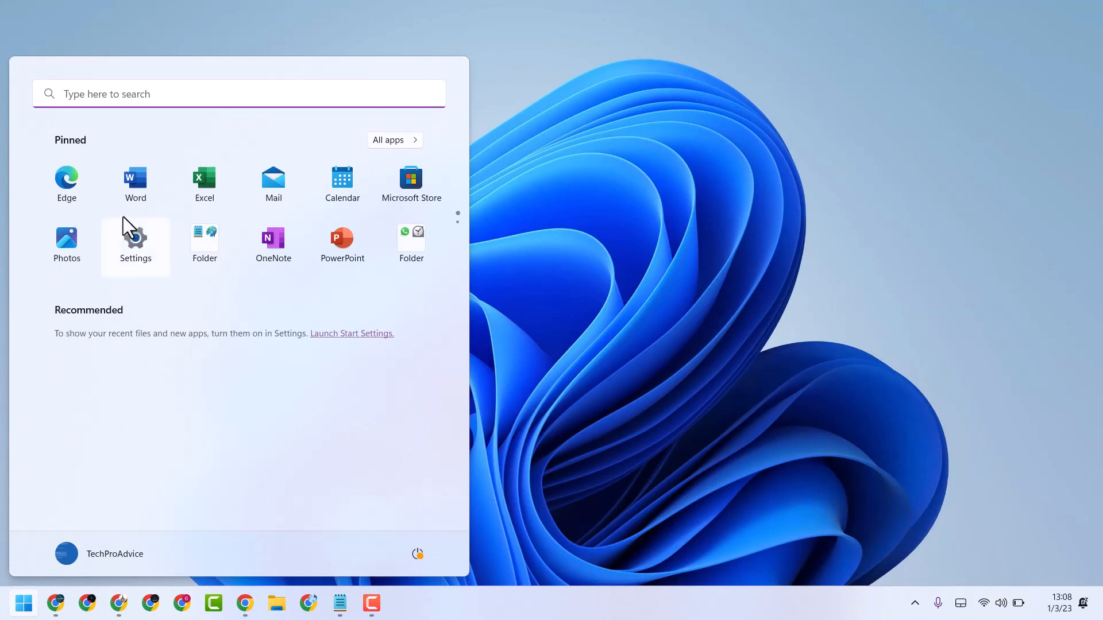
click(134, 245)
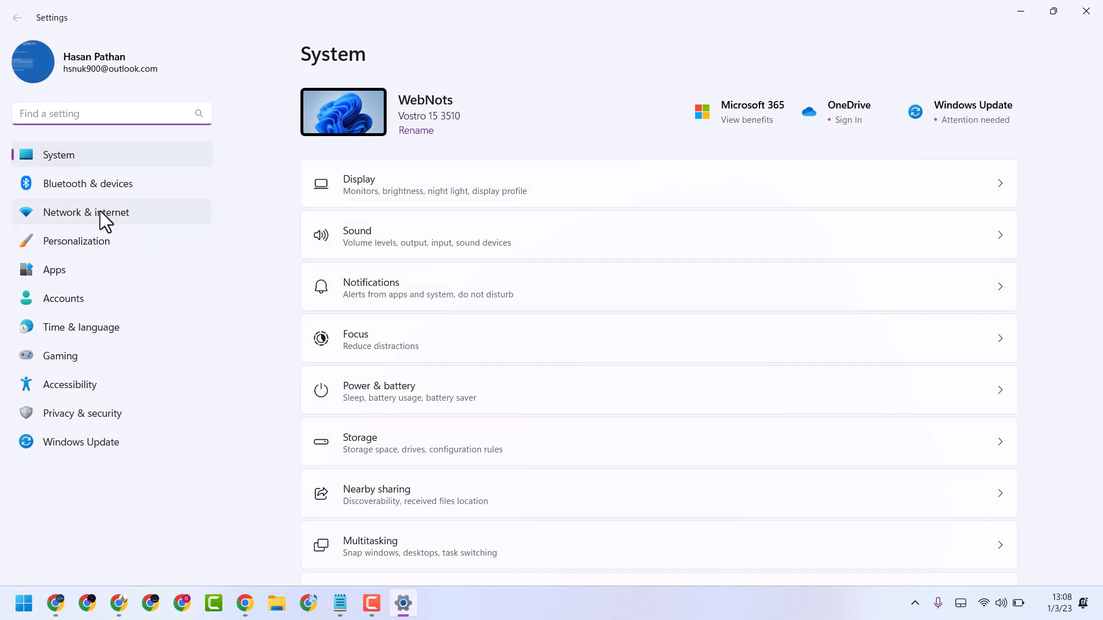
click(100, 211)
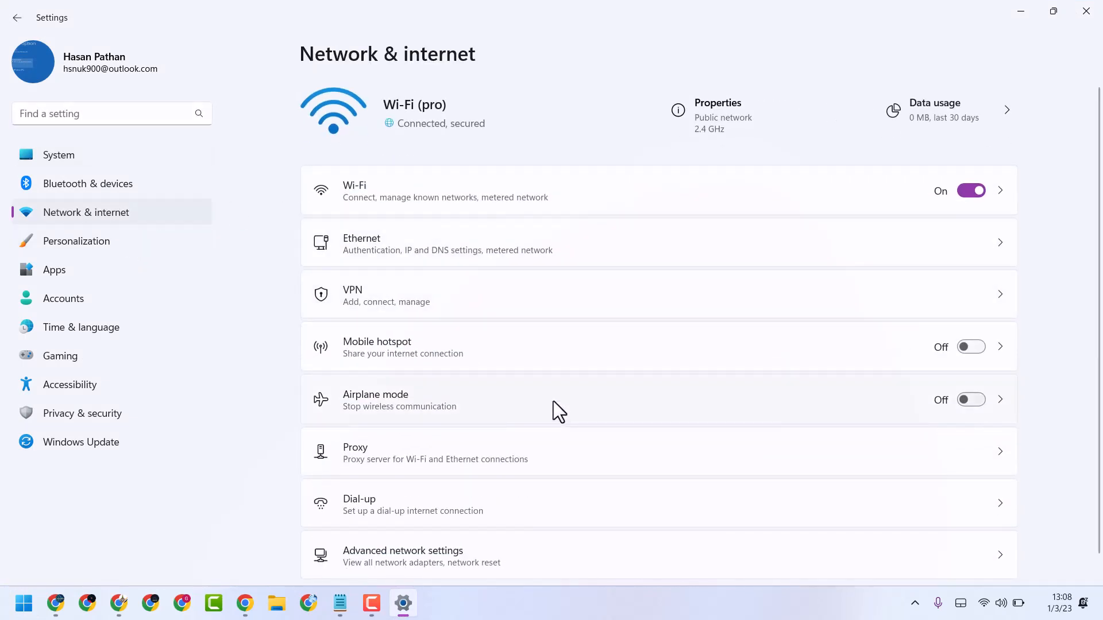
scroll(508, 443, down, 1)
click(401, 528)
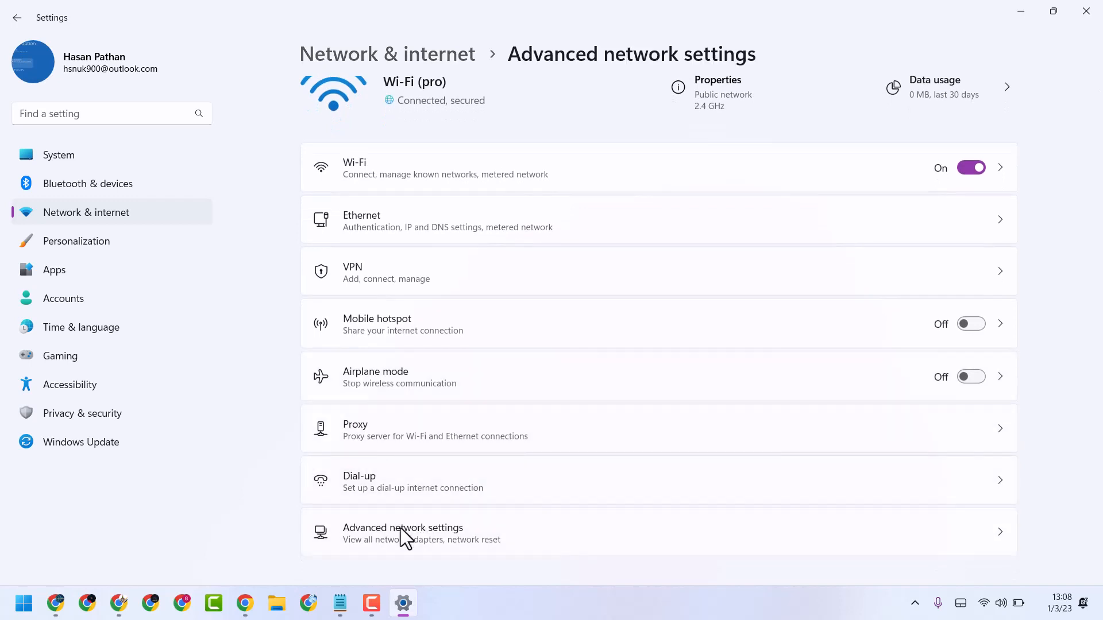
scroll(423, 367, down, 2)
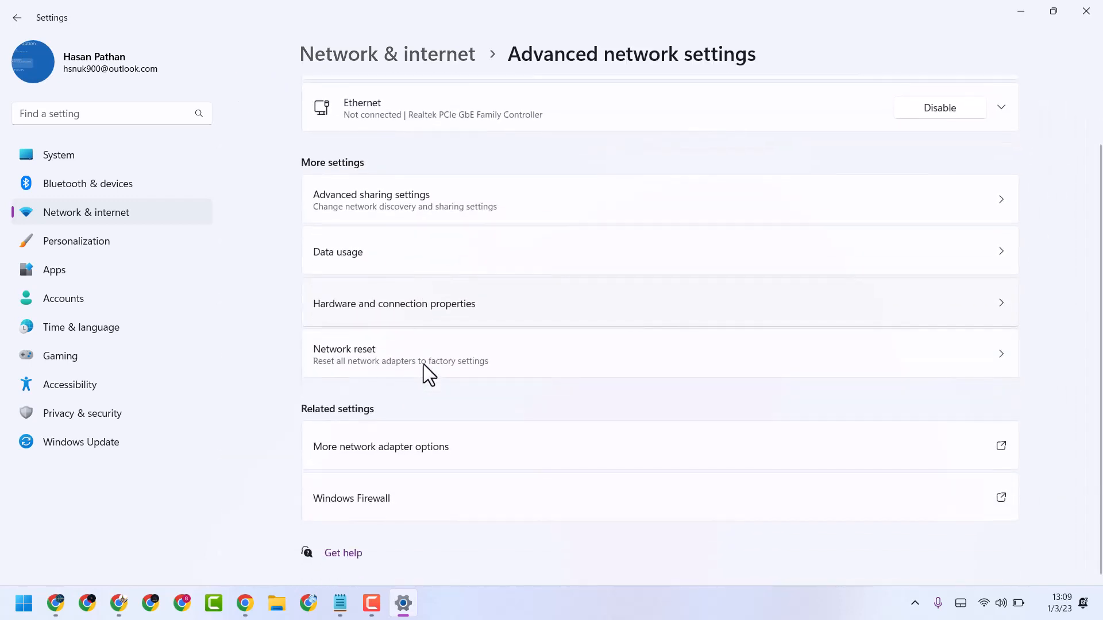
click(362, 352)
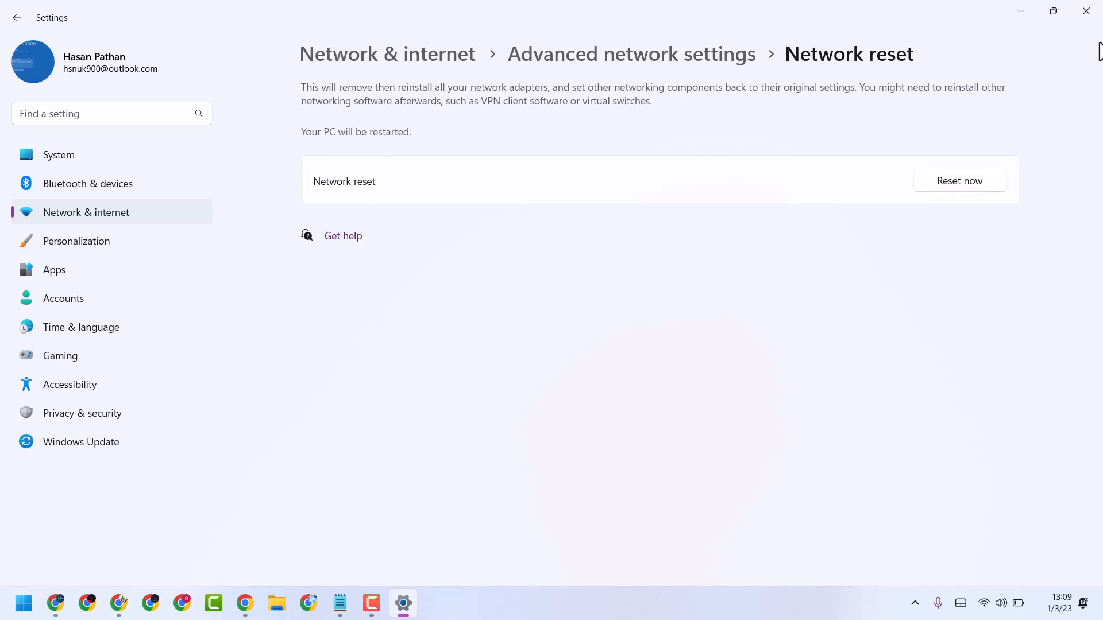
click(1086, 11)
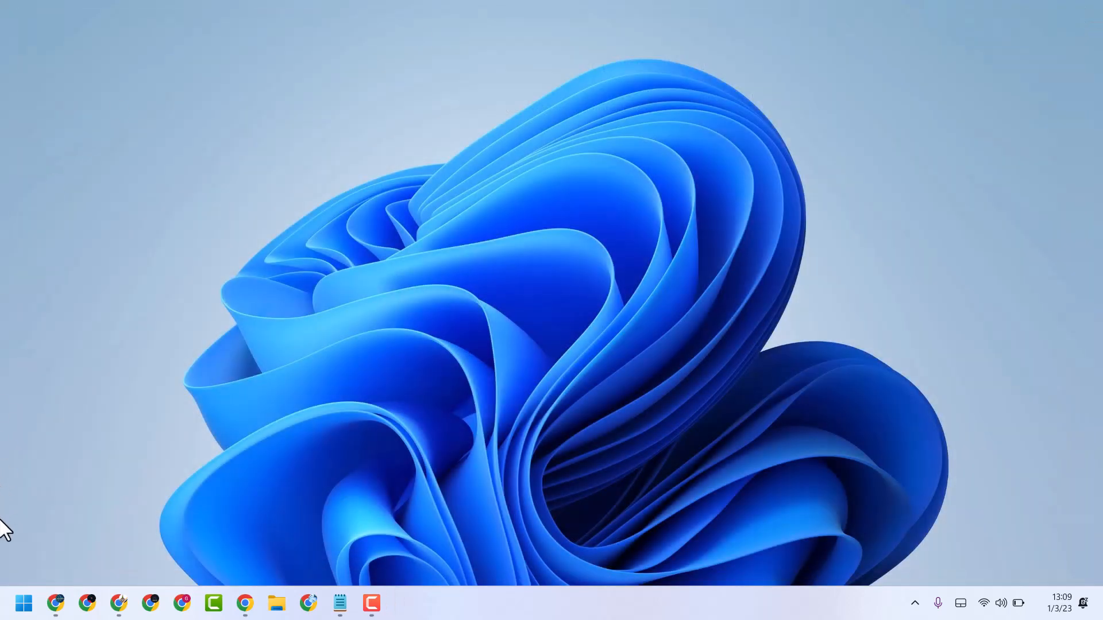
click(24, 603)
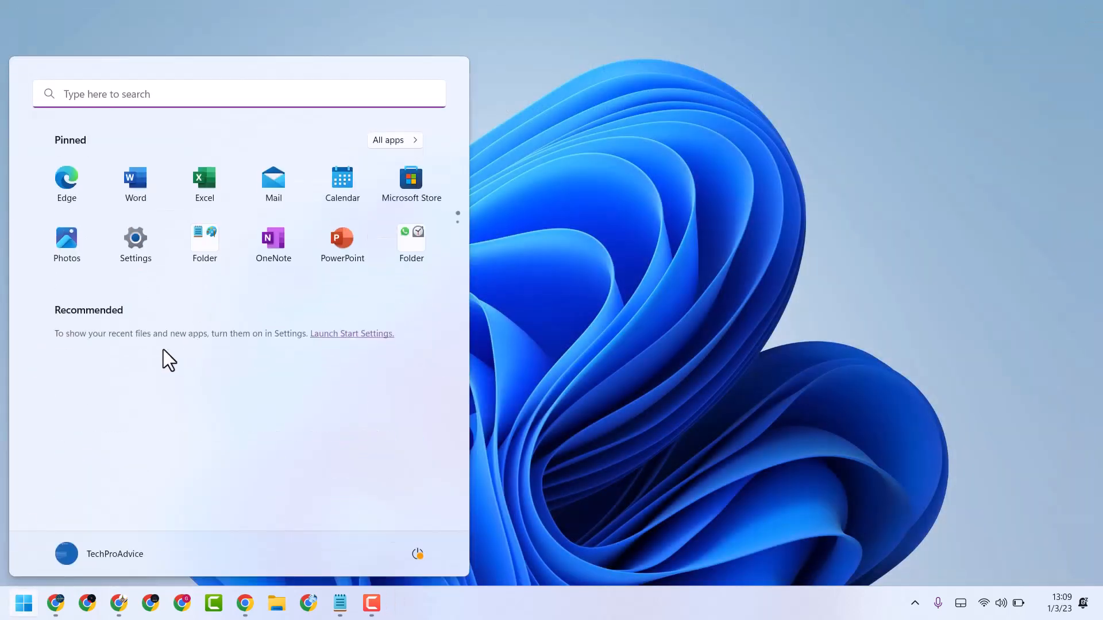
click(760, 170)
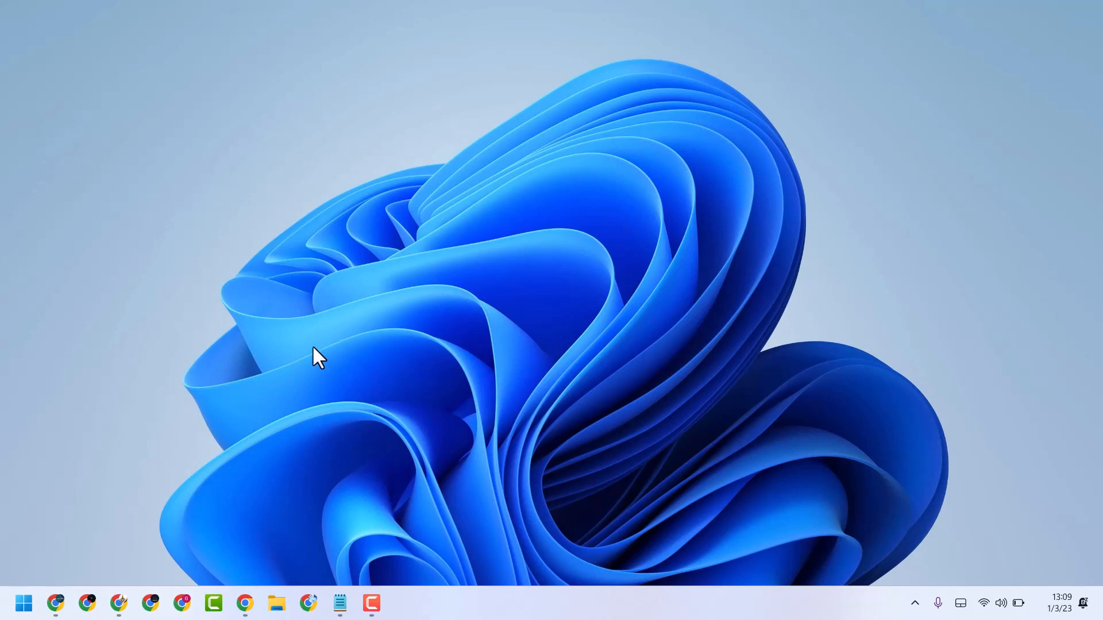
Open Control Panel and switch its view to Category
click(23, 603)
click(168, 94)
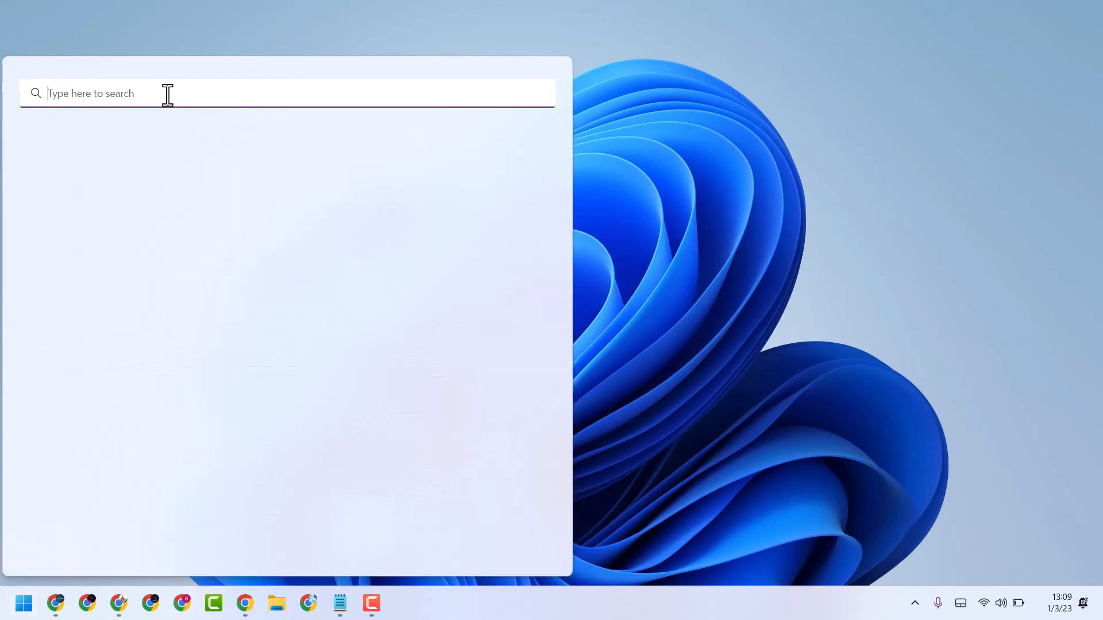
text(con)
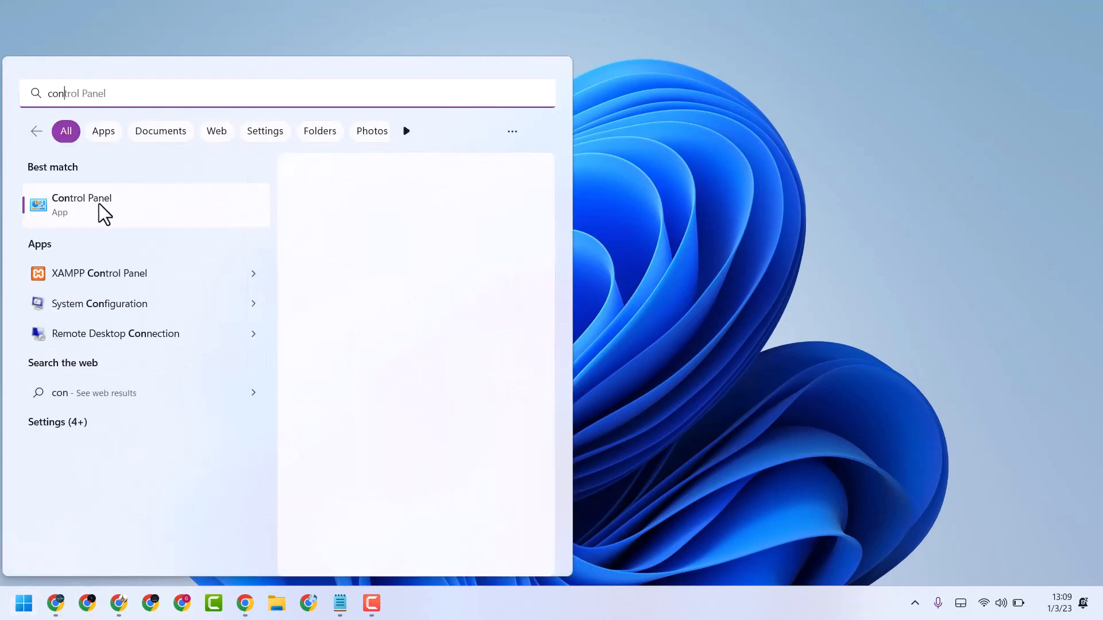
click(99, 203)
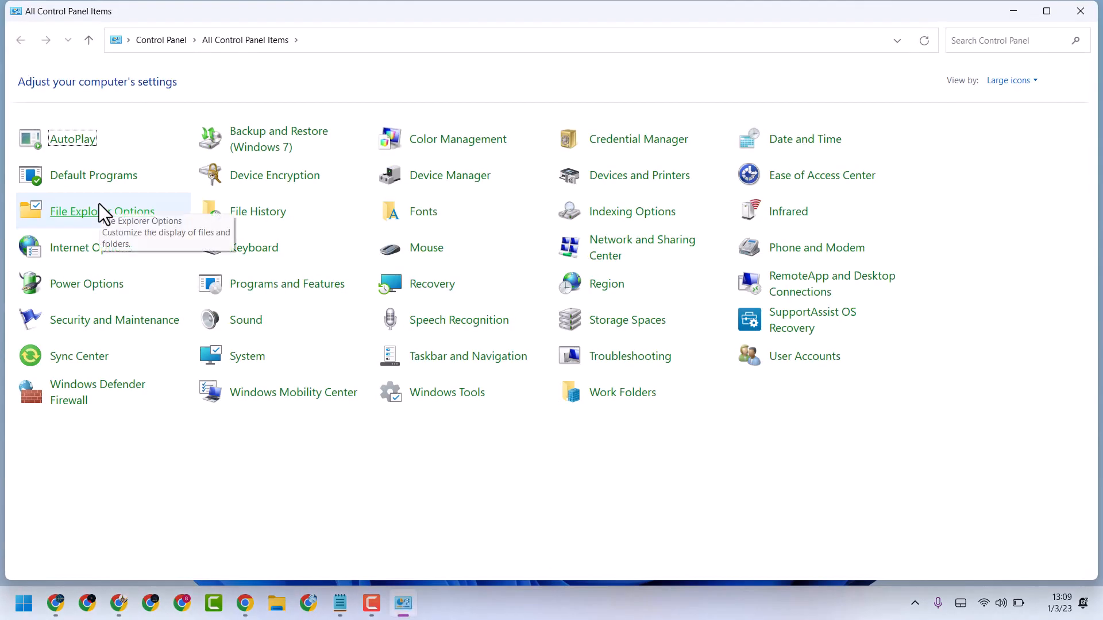
click(1005, 78)
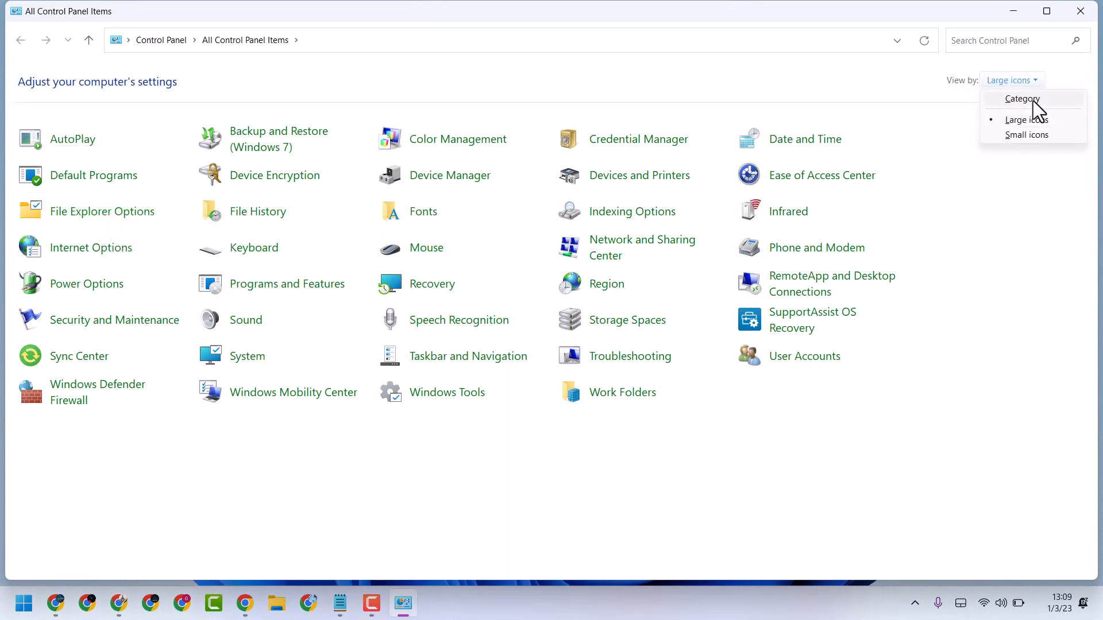
click(1028, 100)
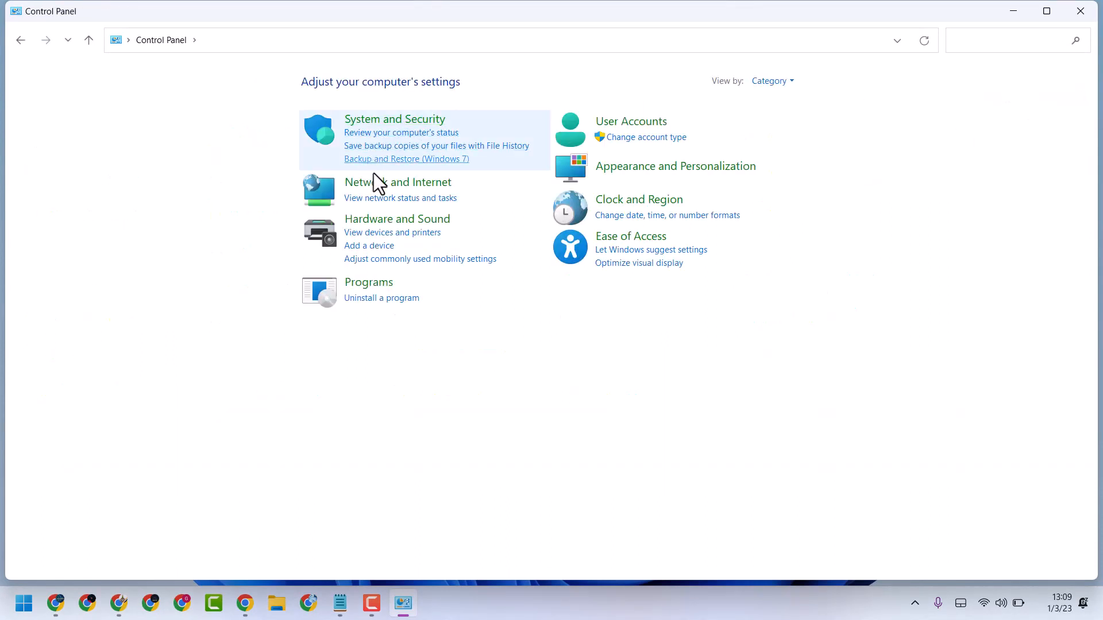
Review the Internet Protocol Version 4 (TCP/IPv4) address and DNS settings of the active Wi-Fi connection in Network and Sharing Center, and close the dialogs
click(373, 189)
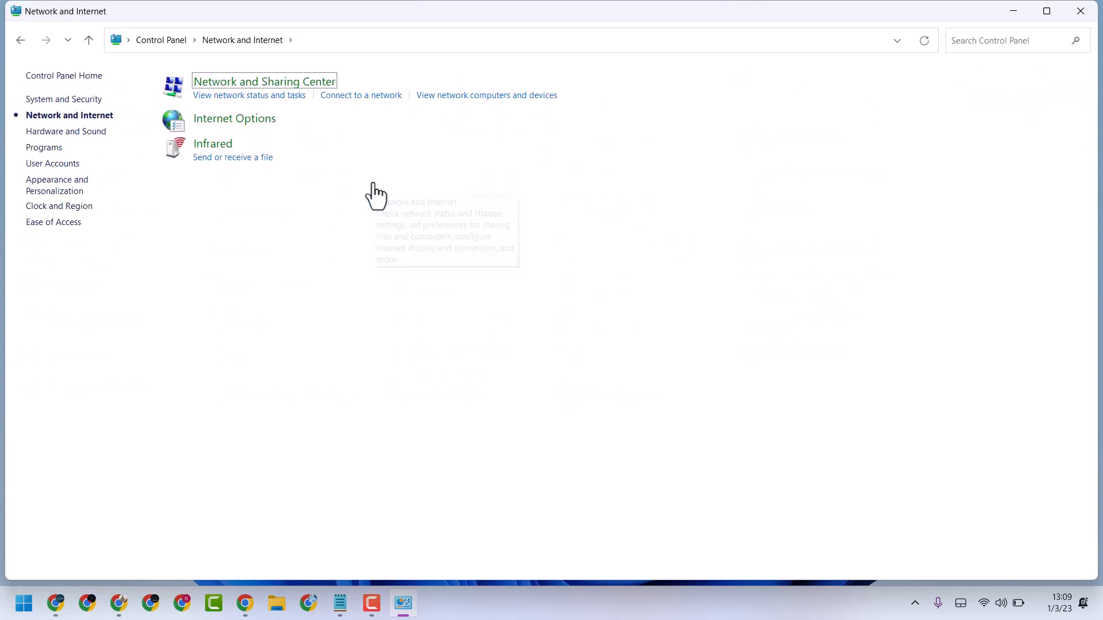
click(260, 83)
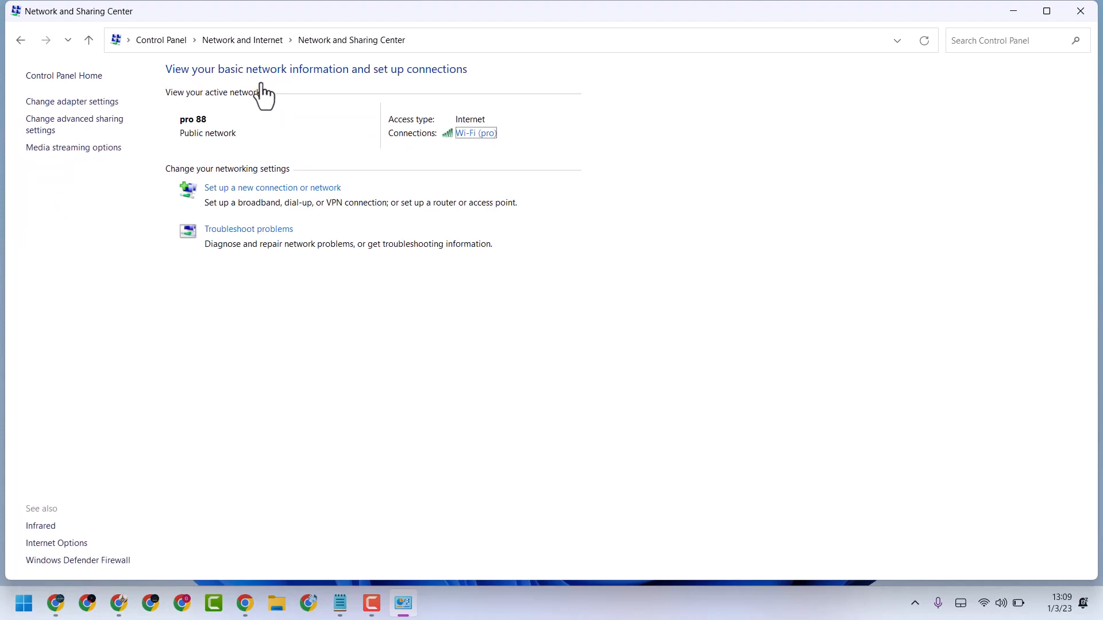
click(479, 137)
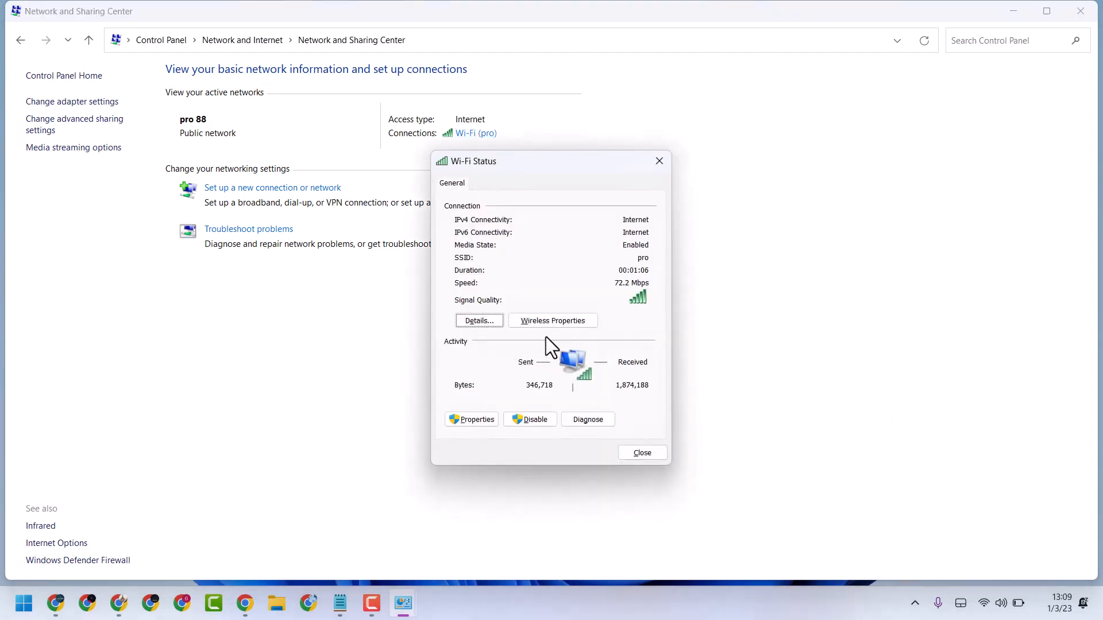
click(473, 416)
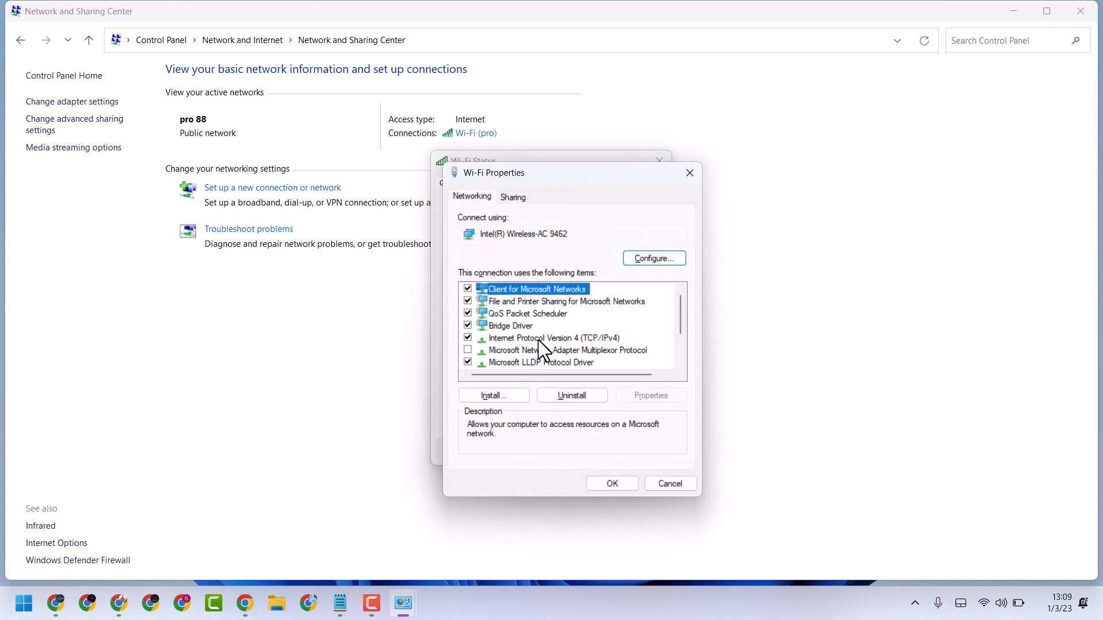
click(553, 339)
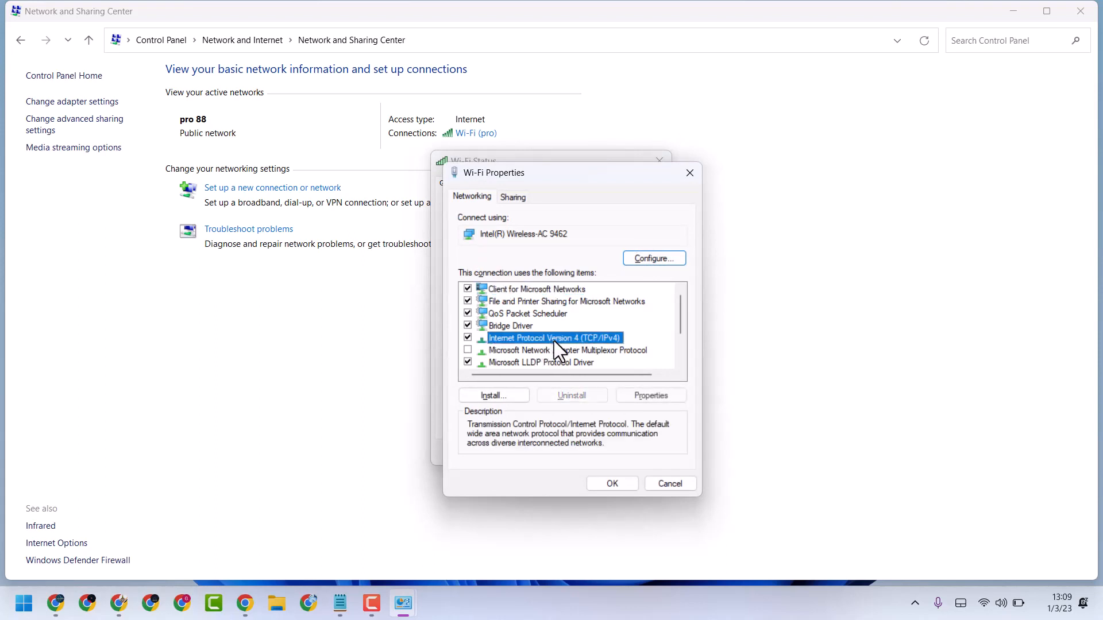
click(653, 397)
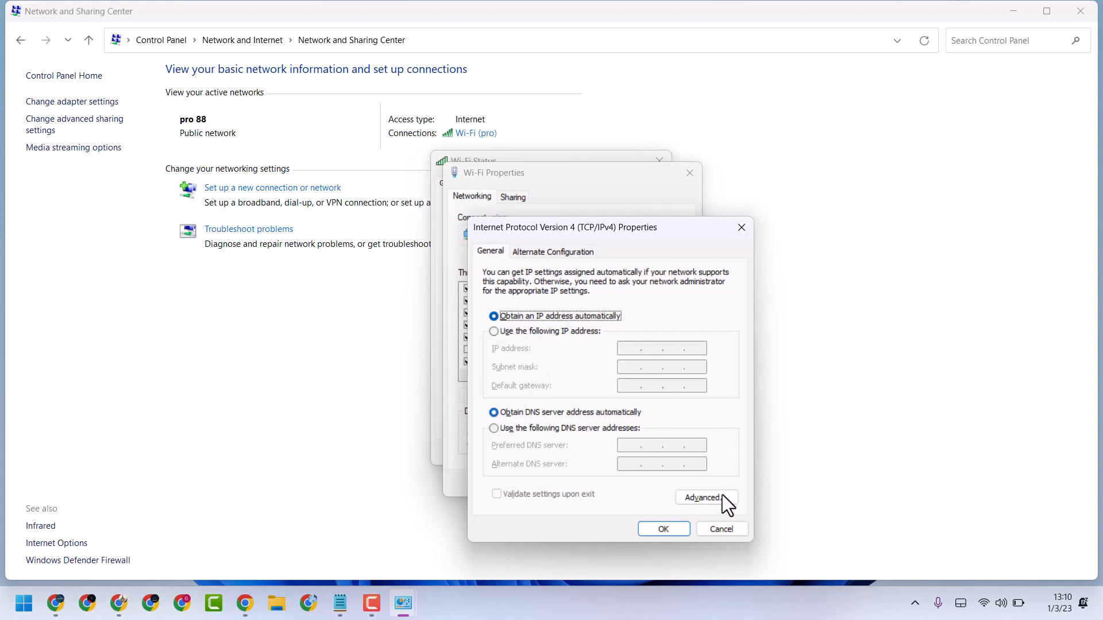
click(669, 529)
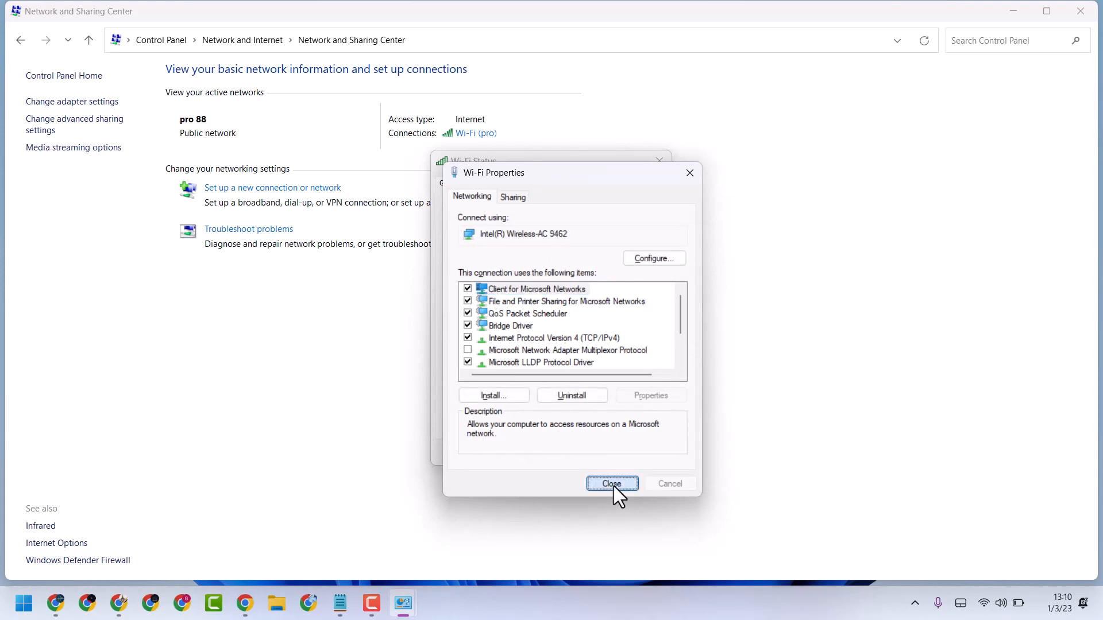
click(612, 485)
click(642, 453)
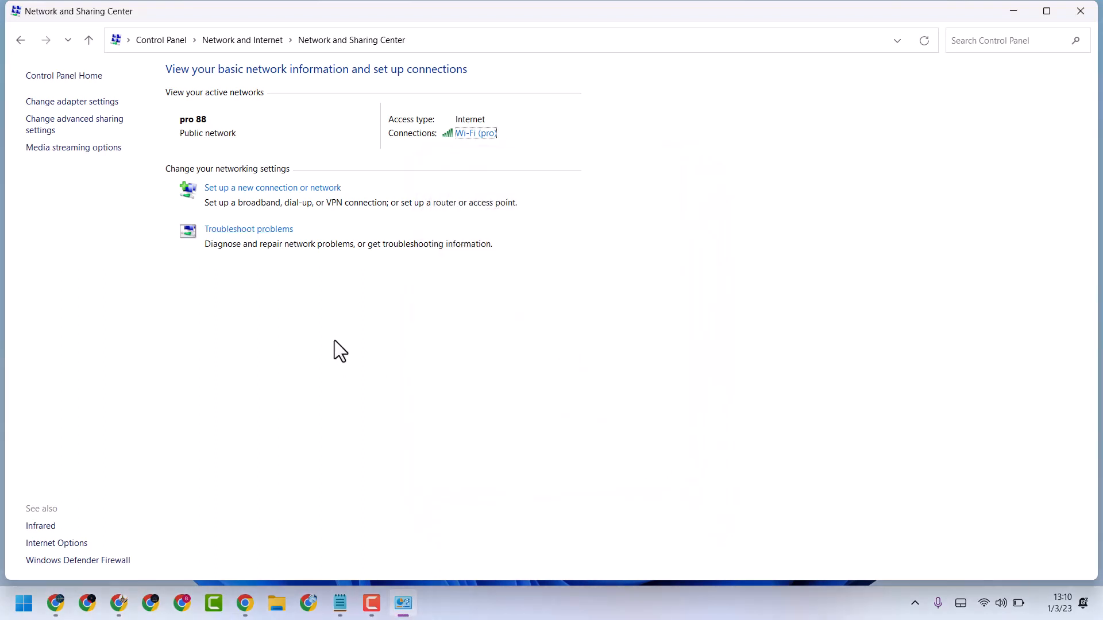
Disable the Wi-Fi adapter in Network Connections and enable it again
click(61, 102)
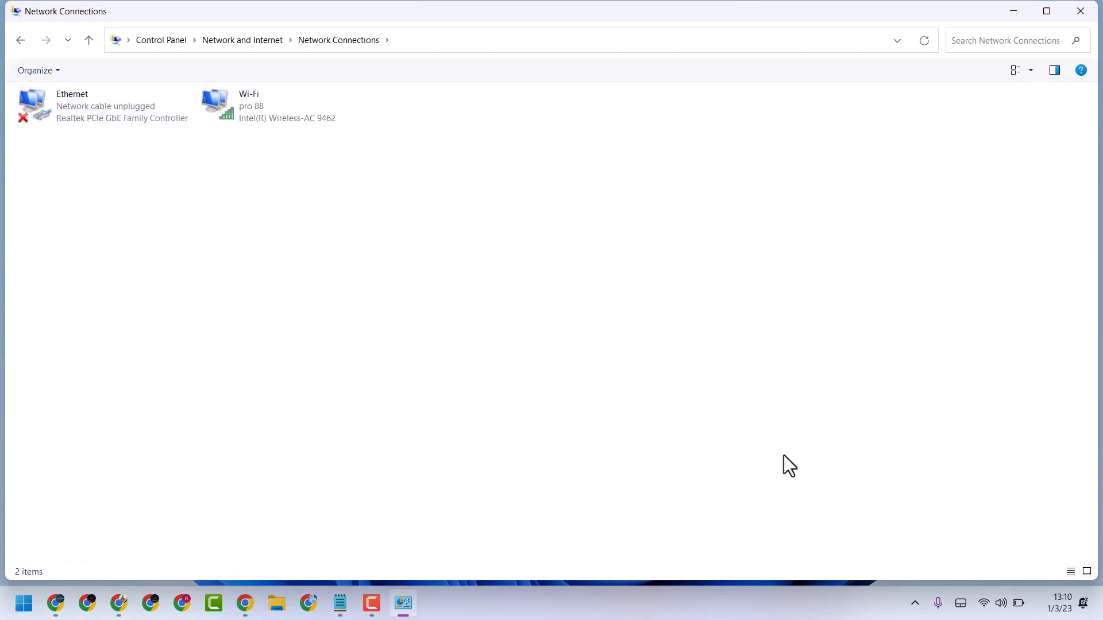
right_click(238, 109)
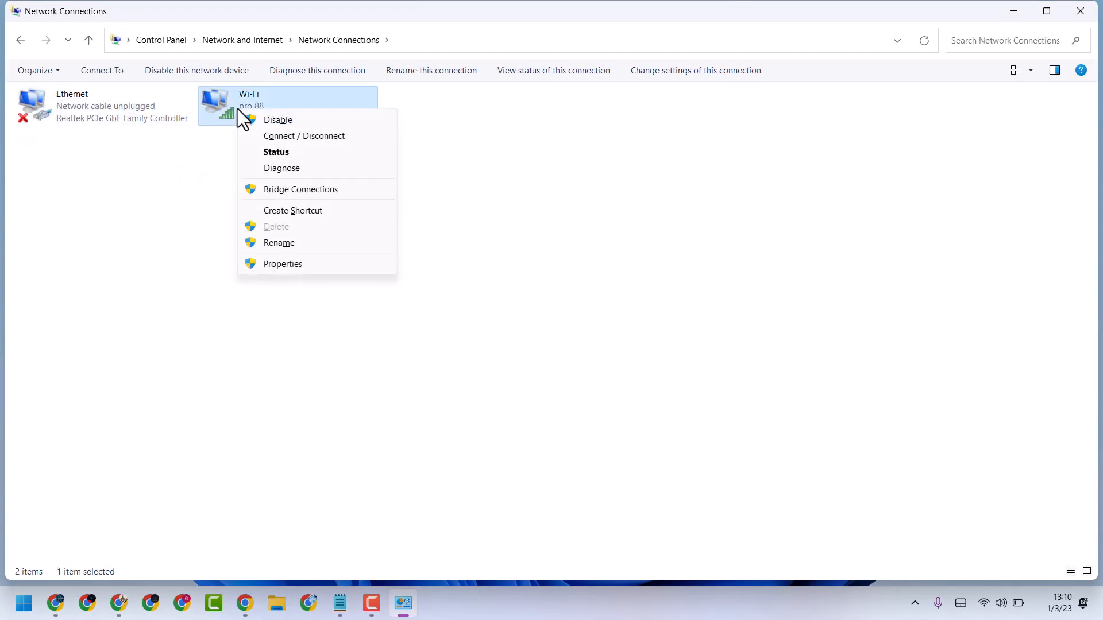
click(270, 120)
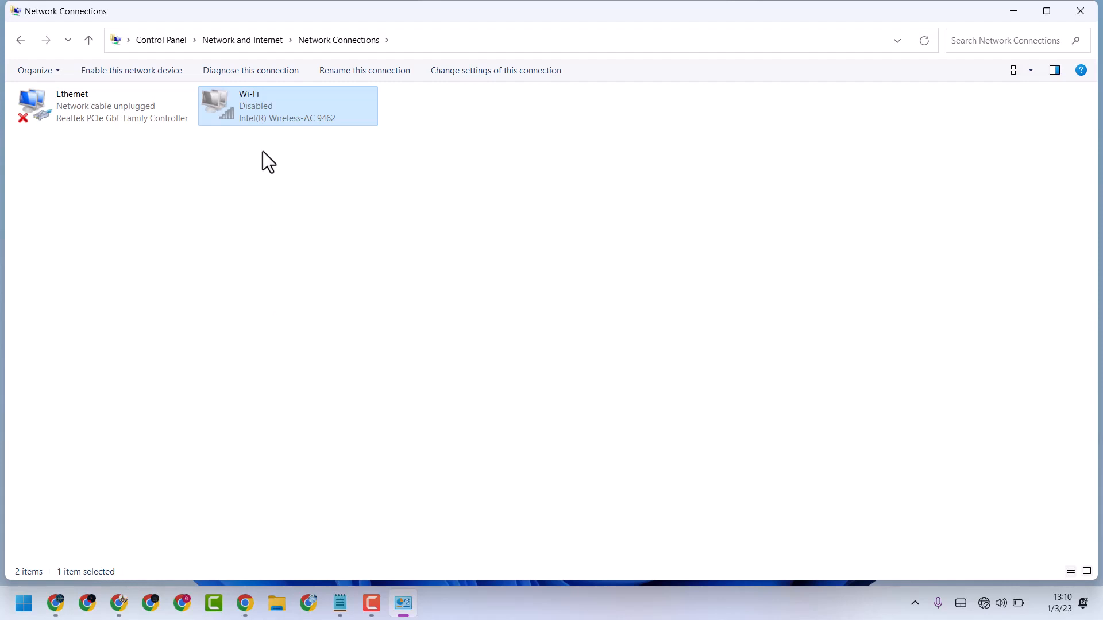
right_click(250, 112)
click(276, 122)
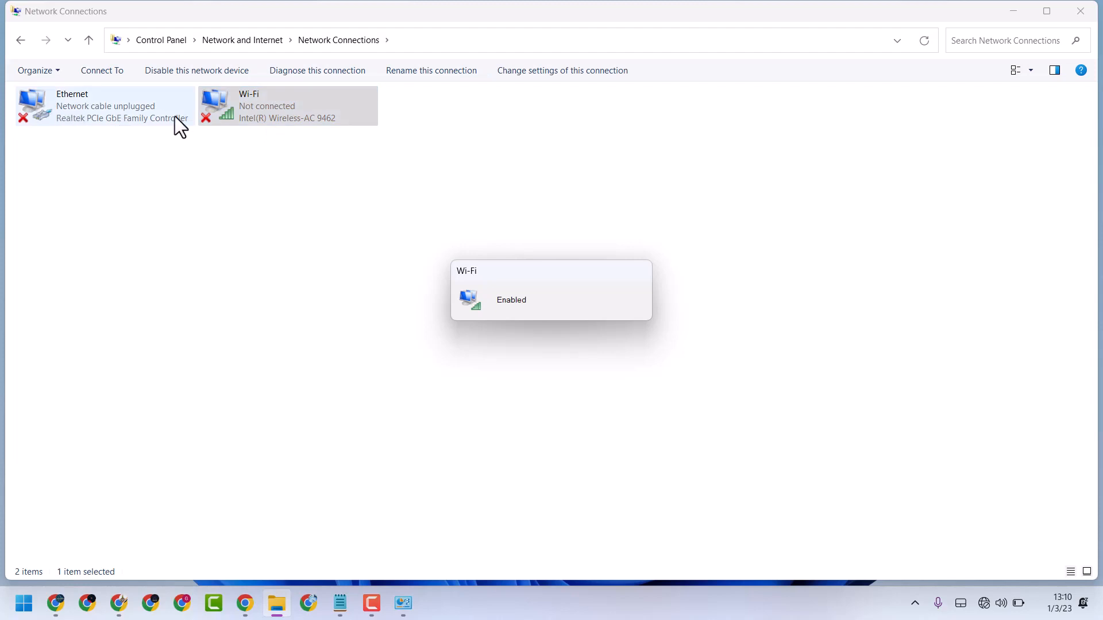
Disable the Ethernet adapter and enable it again, and close Network Connections
right_click(58, 112)
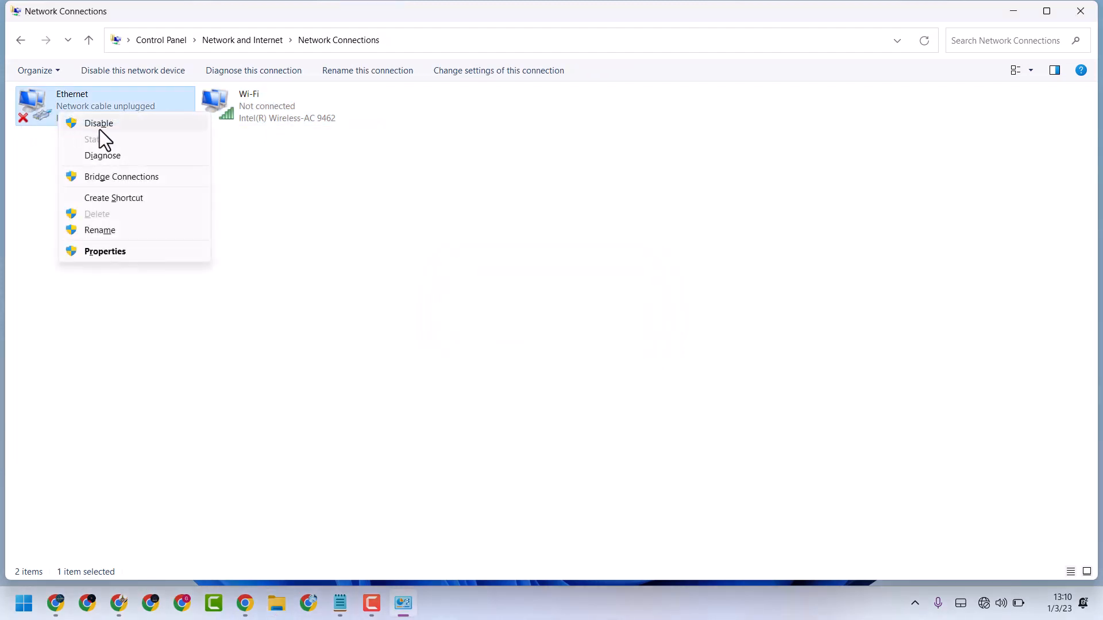
click(99, 128)
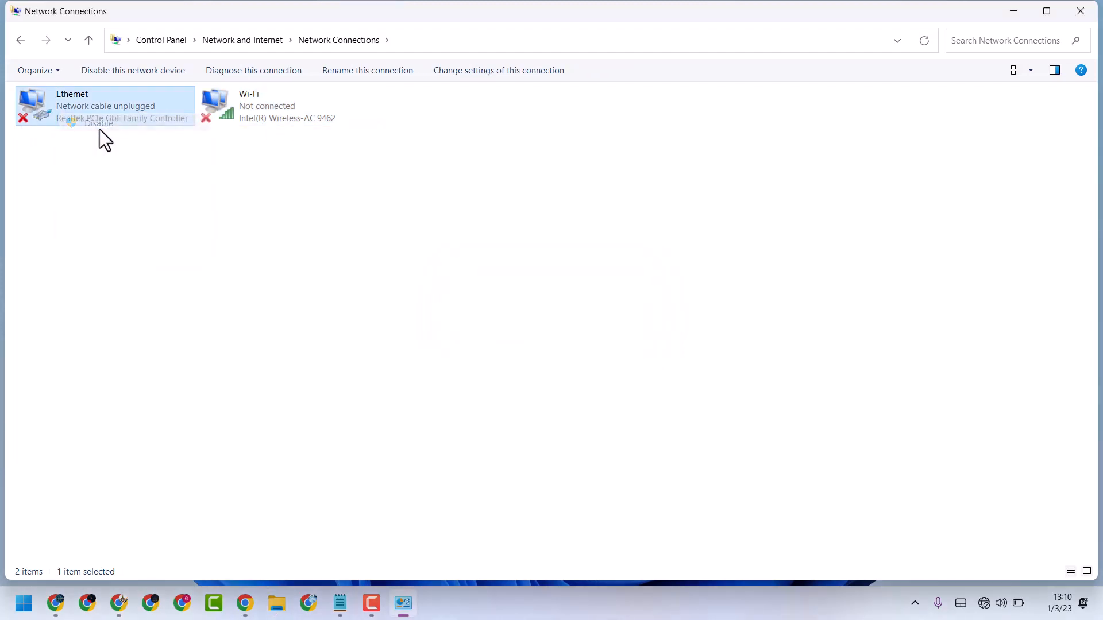
right_click(55, 100)
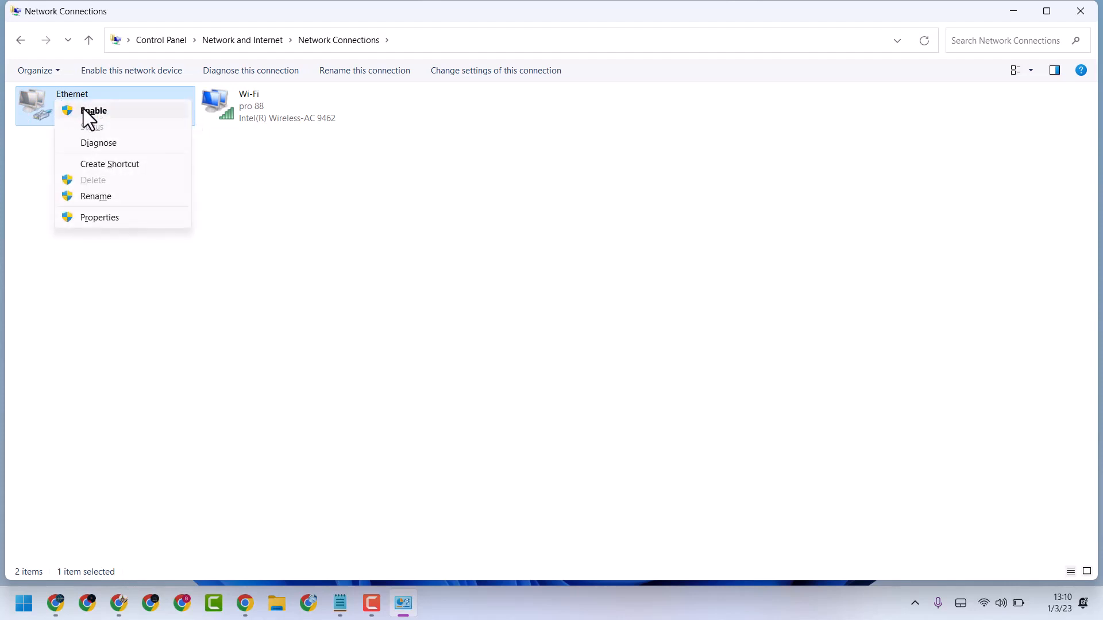
click(84, 109)
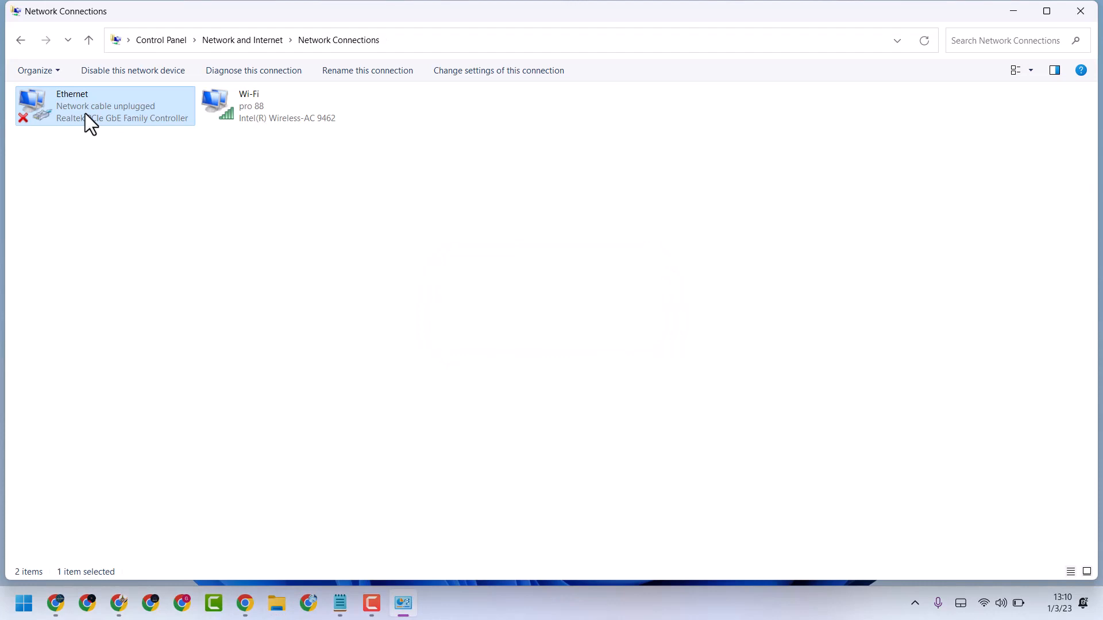
click(1079, 11)
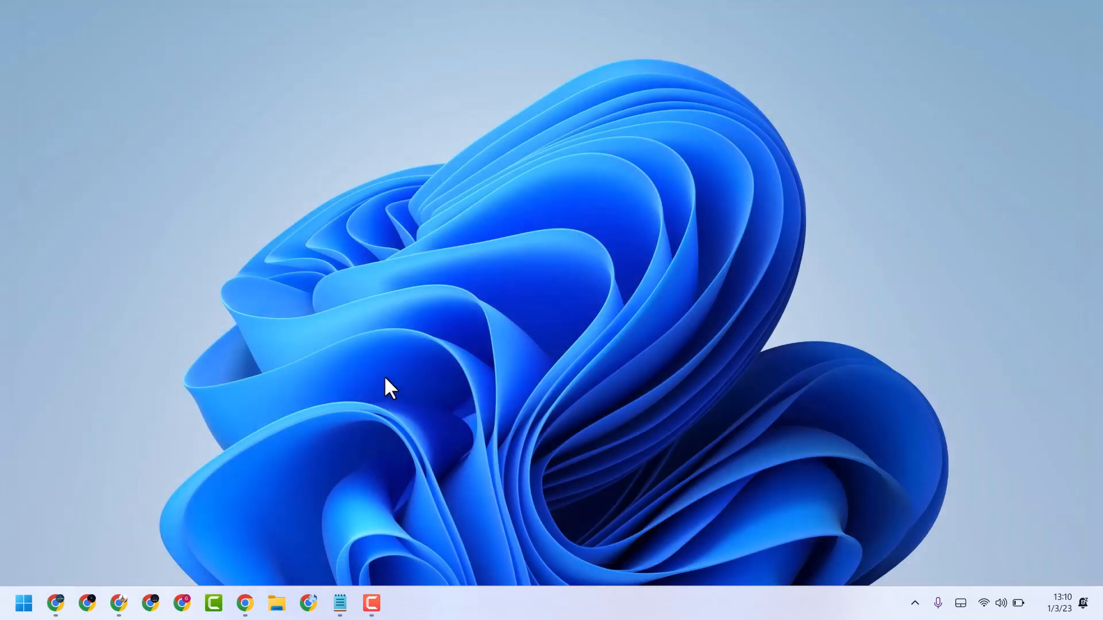